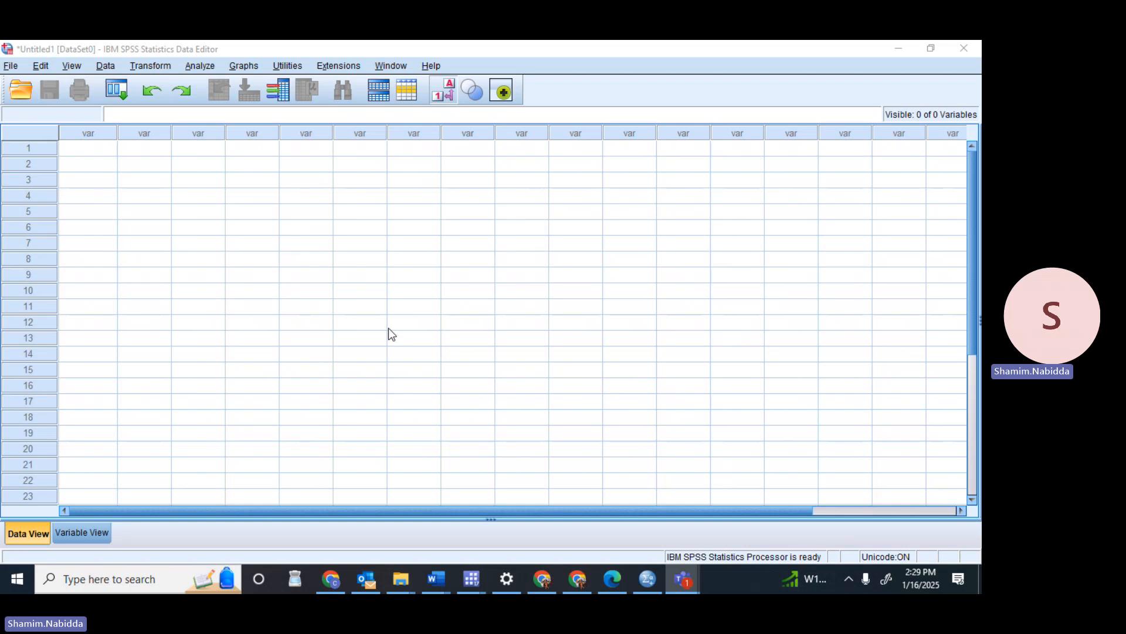
In Variable View, define a variable named ID in the first row
left_click(32, 532)
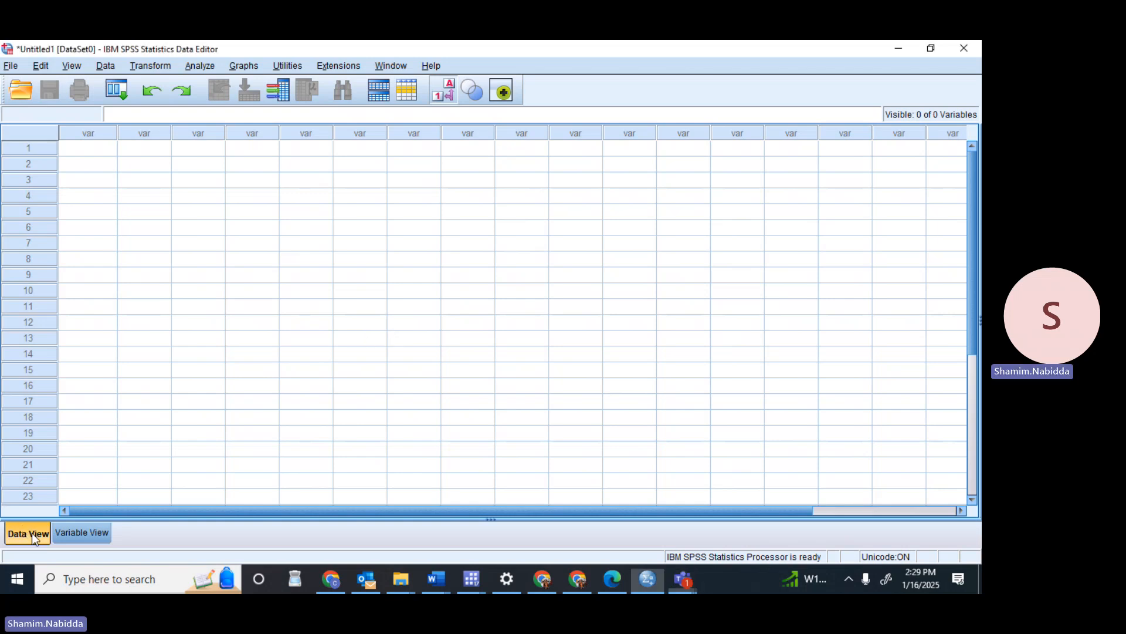
left_click(86, 534)
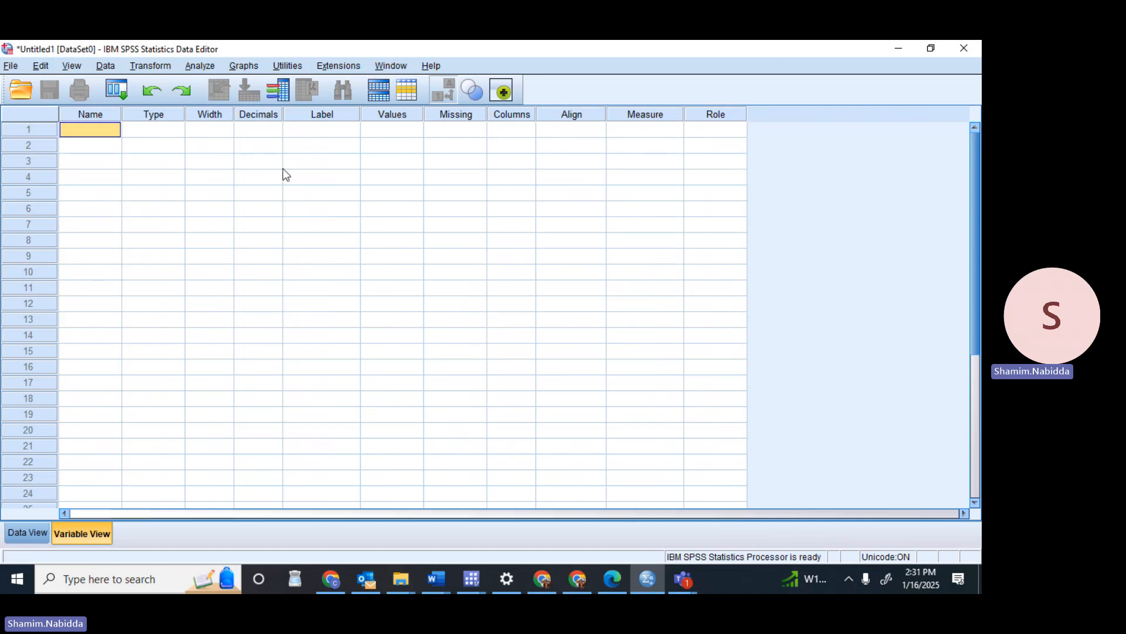
double_click(104, 130)
type("ID")
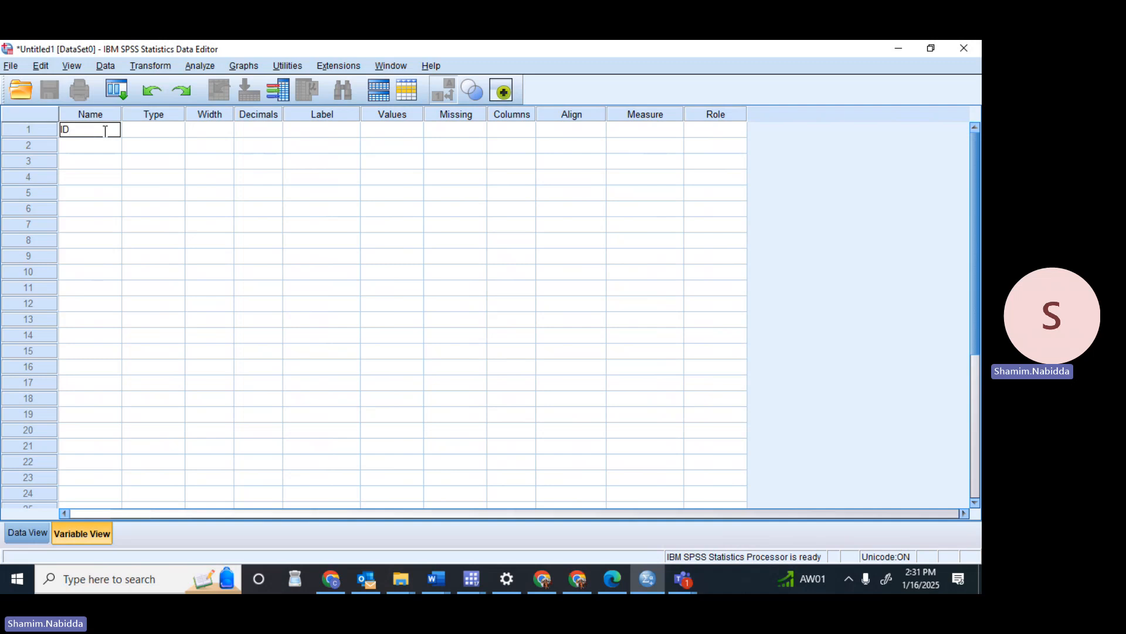
key("Return")
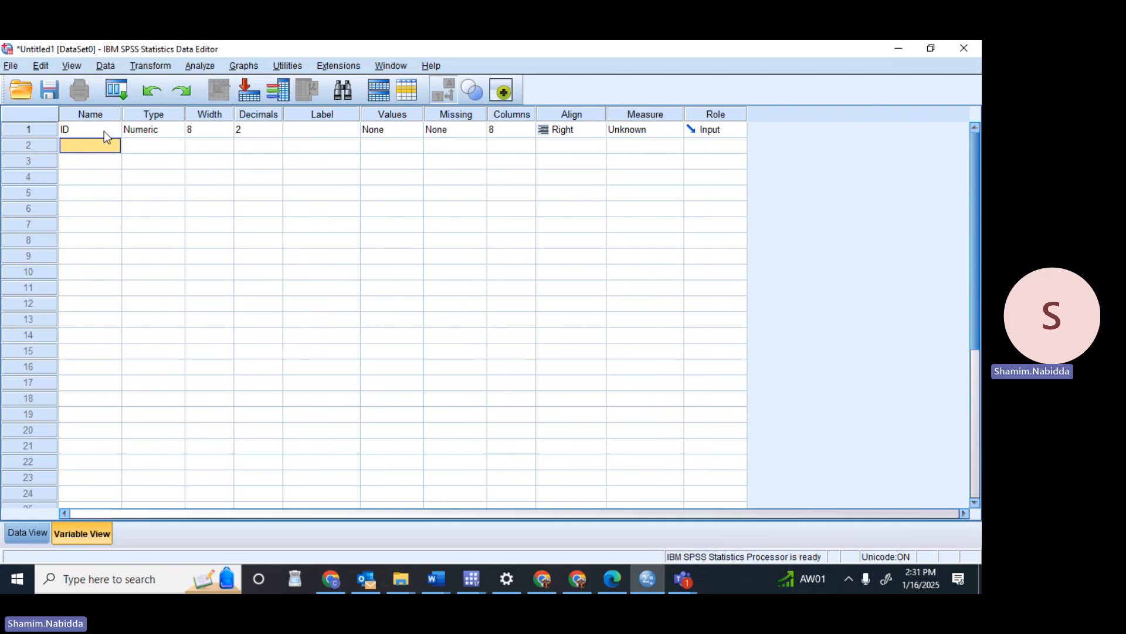
Try to rename the first variable to "ID OF", with a space in the name
left_click(82, 127)
left_click(83, 130)
type("Of")
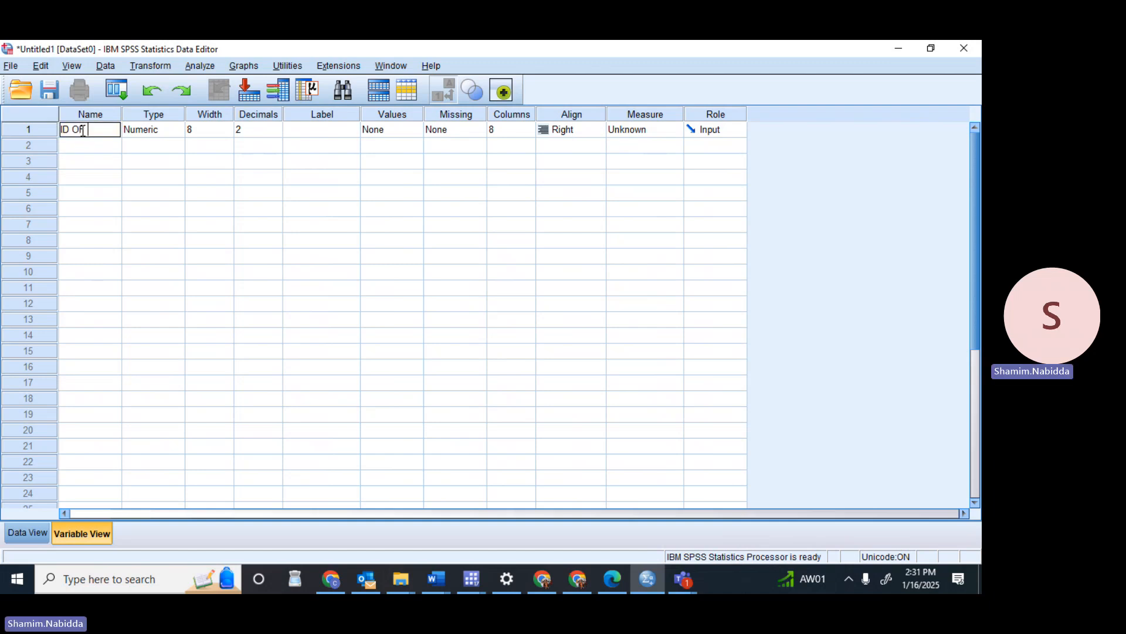
key("Return")
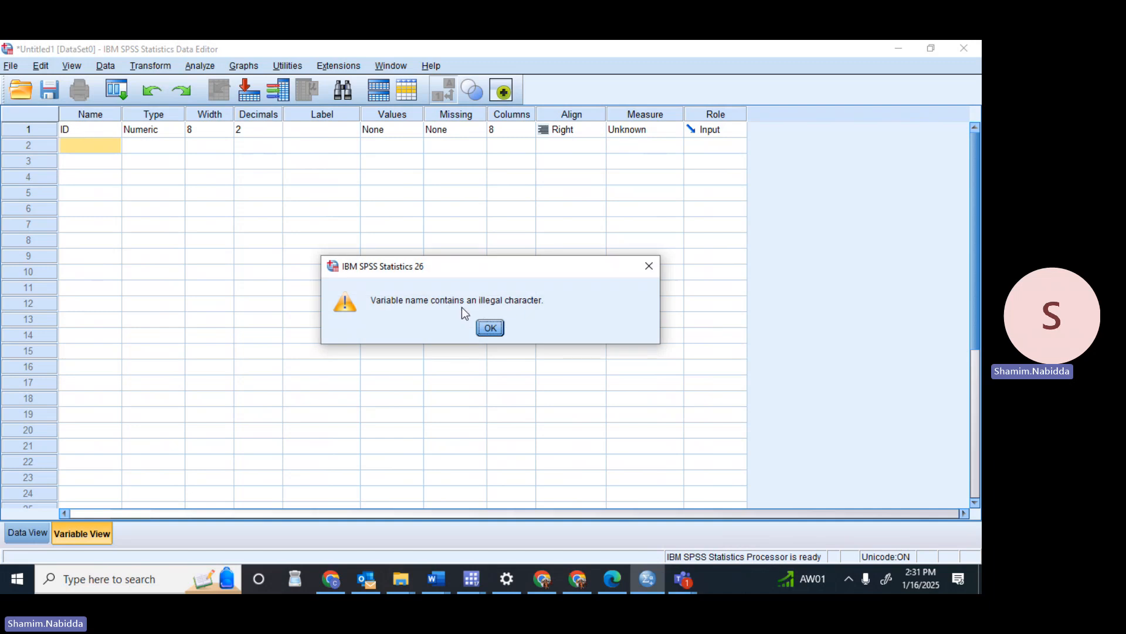
left_click(490, 328)
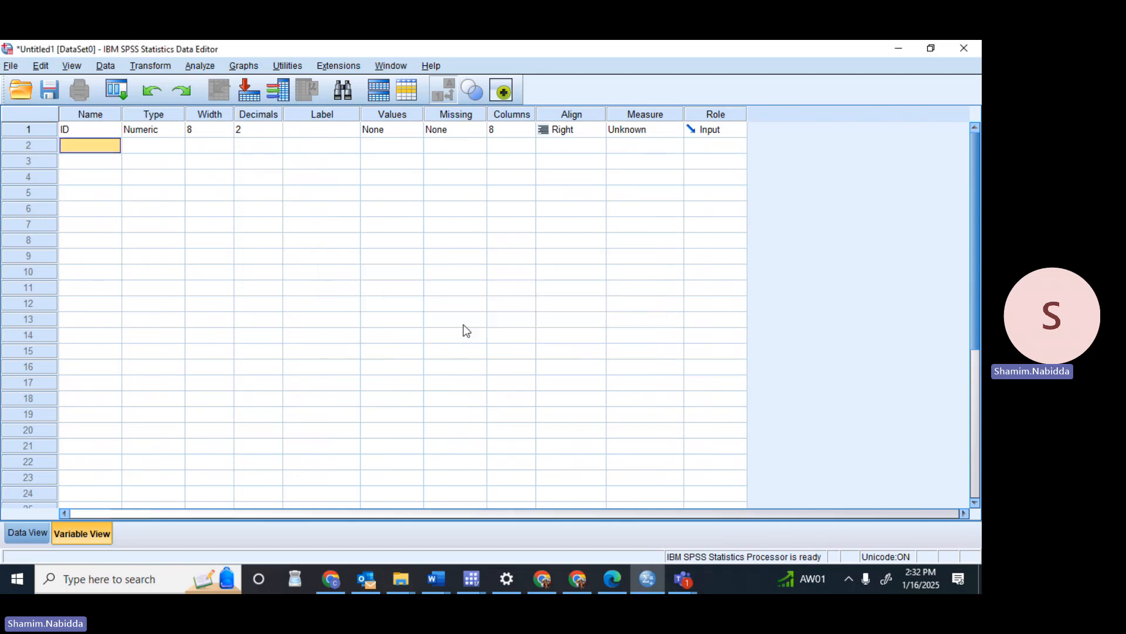
Rename the first variable to ID_OF_PARTICIPANTS, using underscores between the words
left_click(83, 128)
left_click(79, 132)
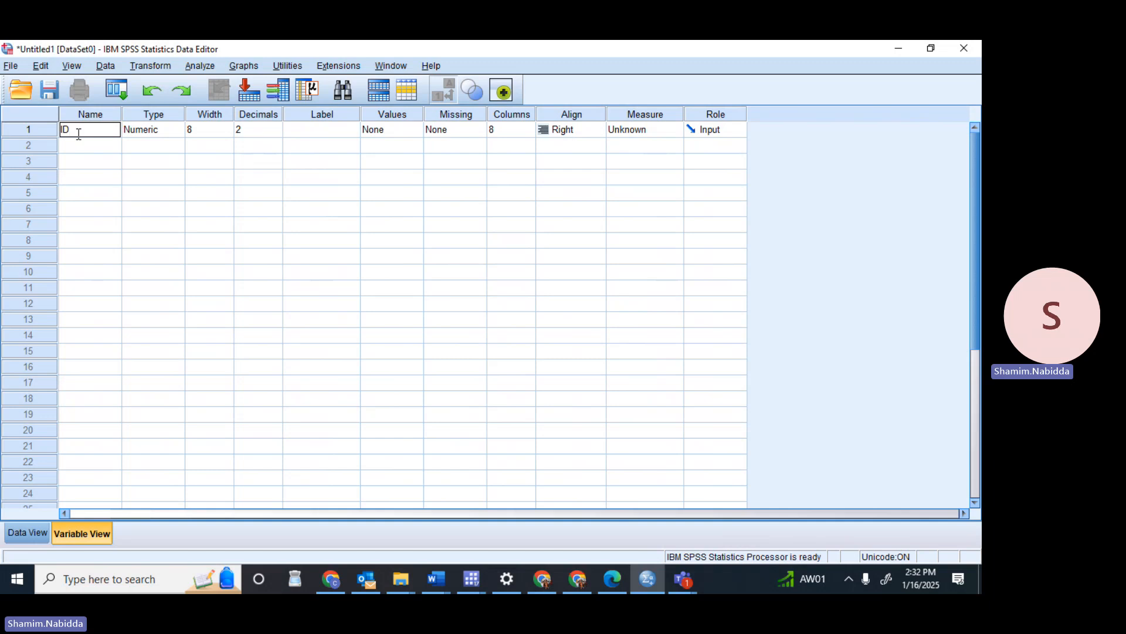
type("_OF_PARTICIP")
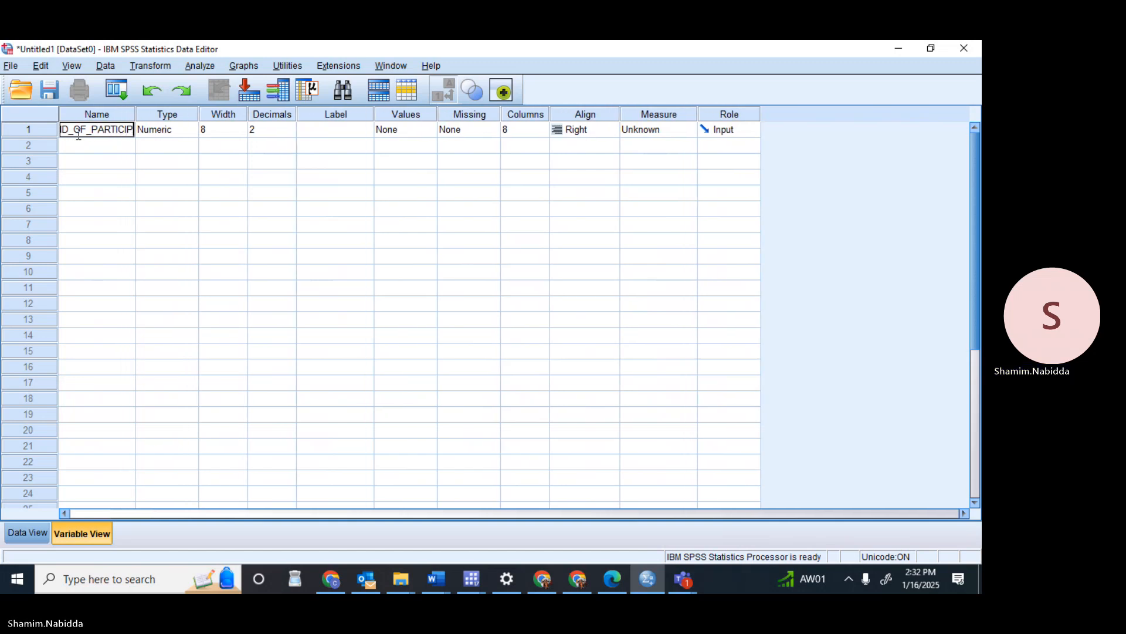
type("ANTS")
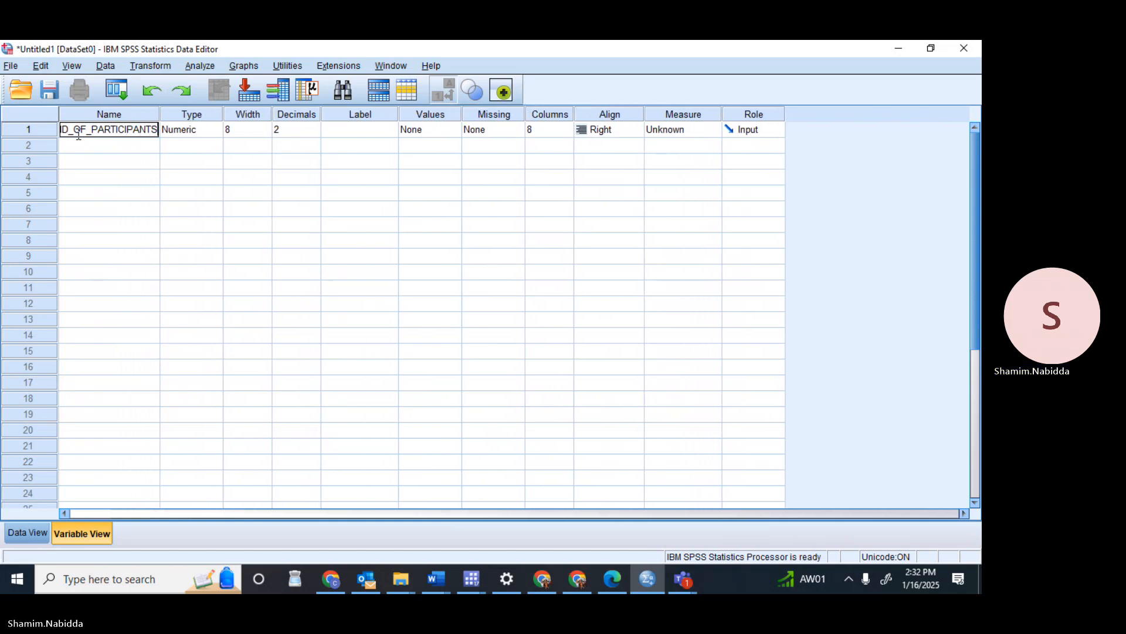
left_click(81, 140)
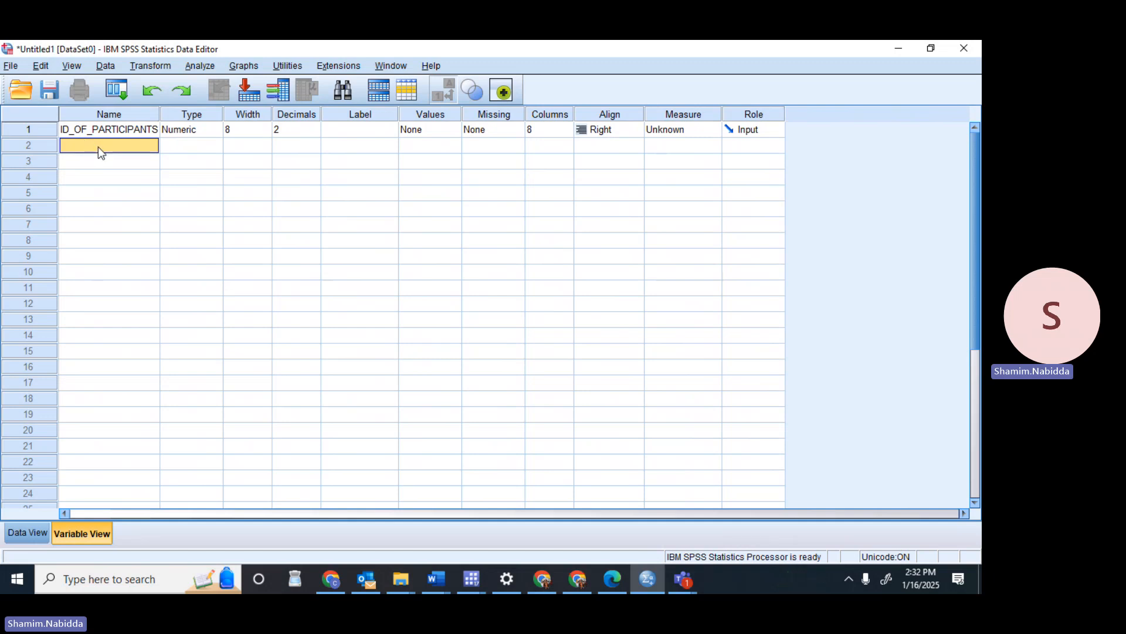
Add two more variables named AGE and GENDER in the second and third rows
double_click(97, 147)
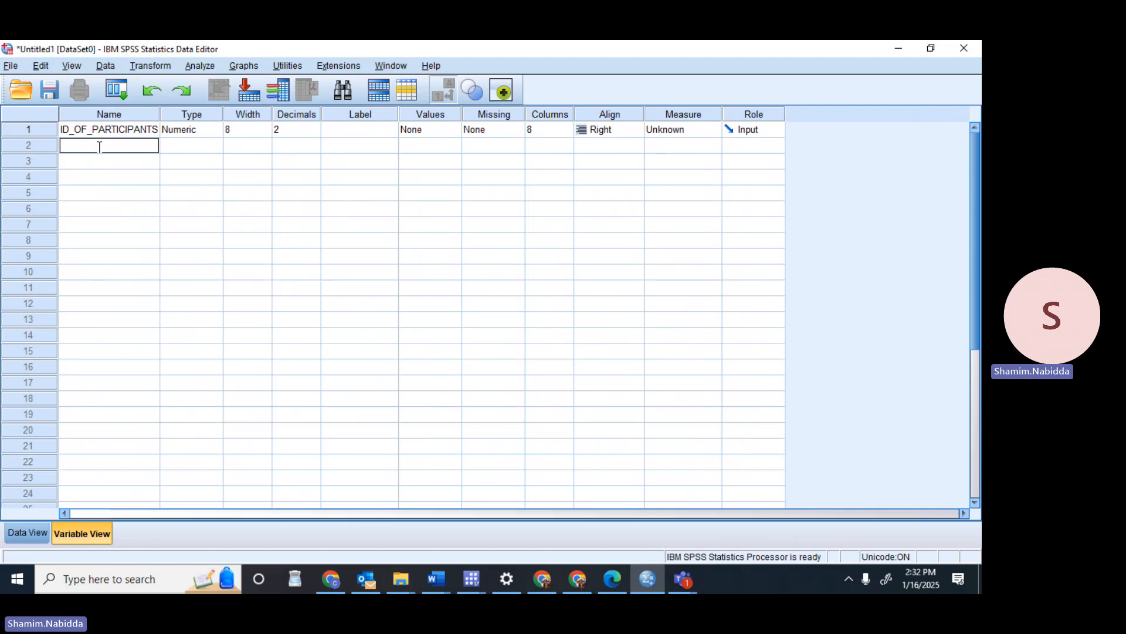
type("AGE")
double_click(98, 162)
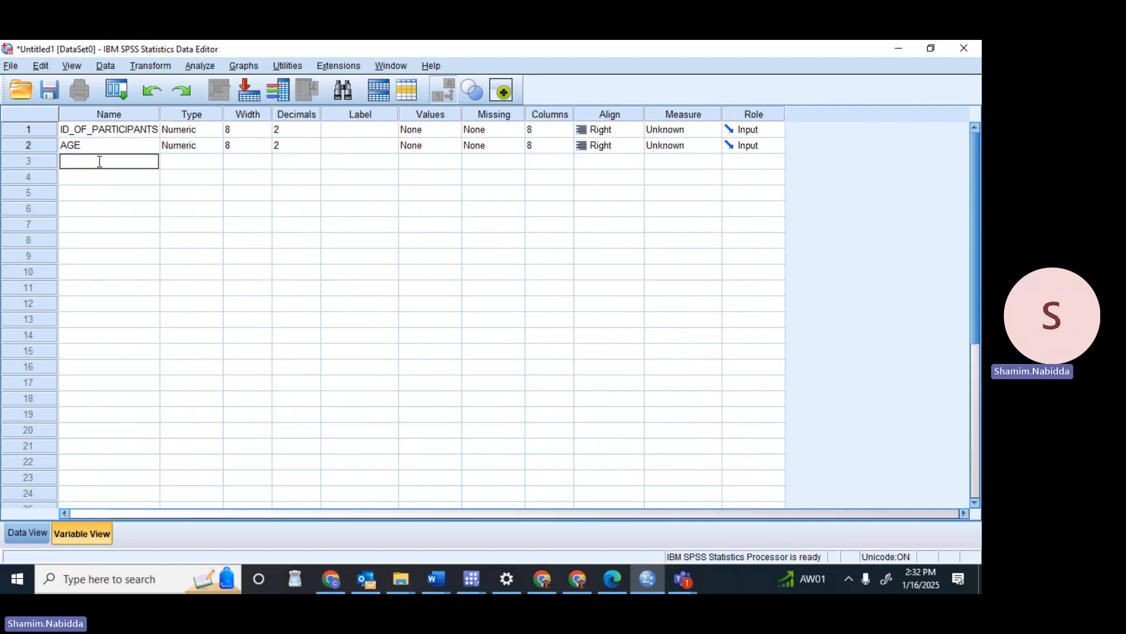
type("GENDER")
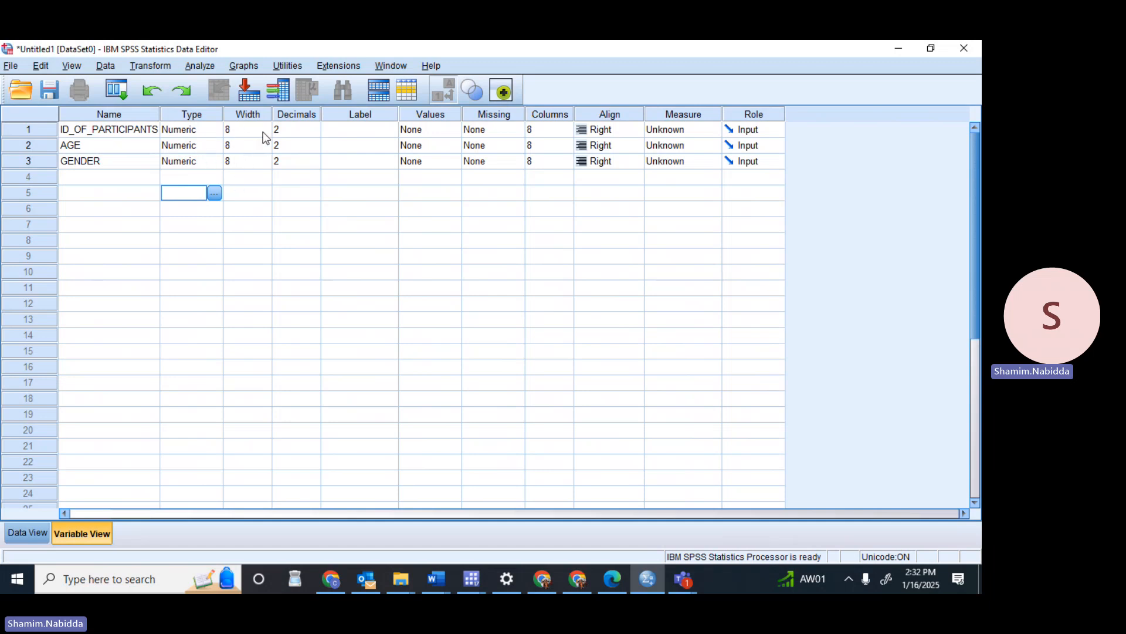
Set the decimals of ID_OF_PARTICIPANTS, AGE and GENDER to 0
left_click(307, 130)
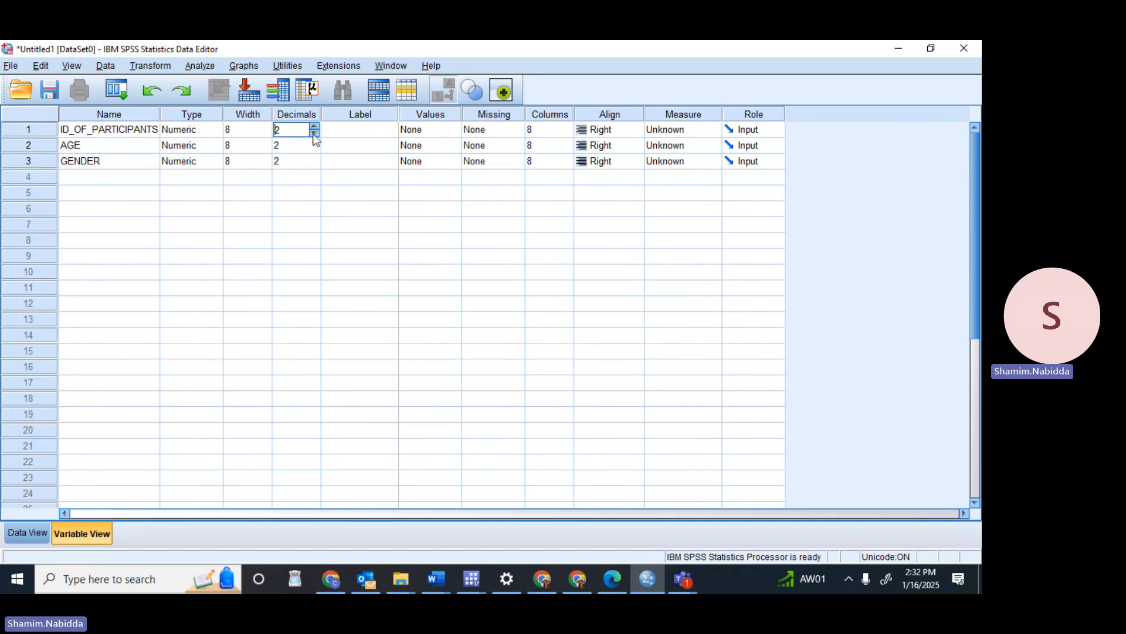
left_click(315, 133)
left_click(315, 134)
left_click(317, 149)
left_click(318, 149)
left_click(315, 165)
Give the ID_OF_PARTICIPANTS variable the label "Id of participants who were selected from Kampala"
left_click(355, 130)
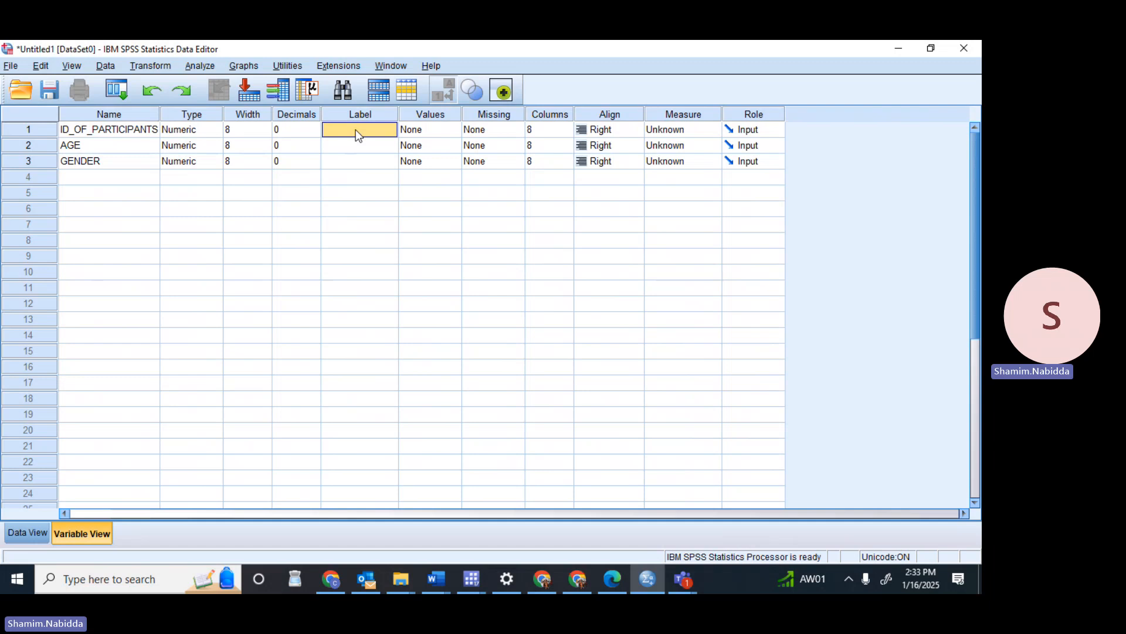
double_click(355, 129)
type("Id of")
type("partica")
key("BackSpace")
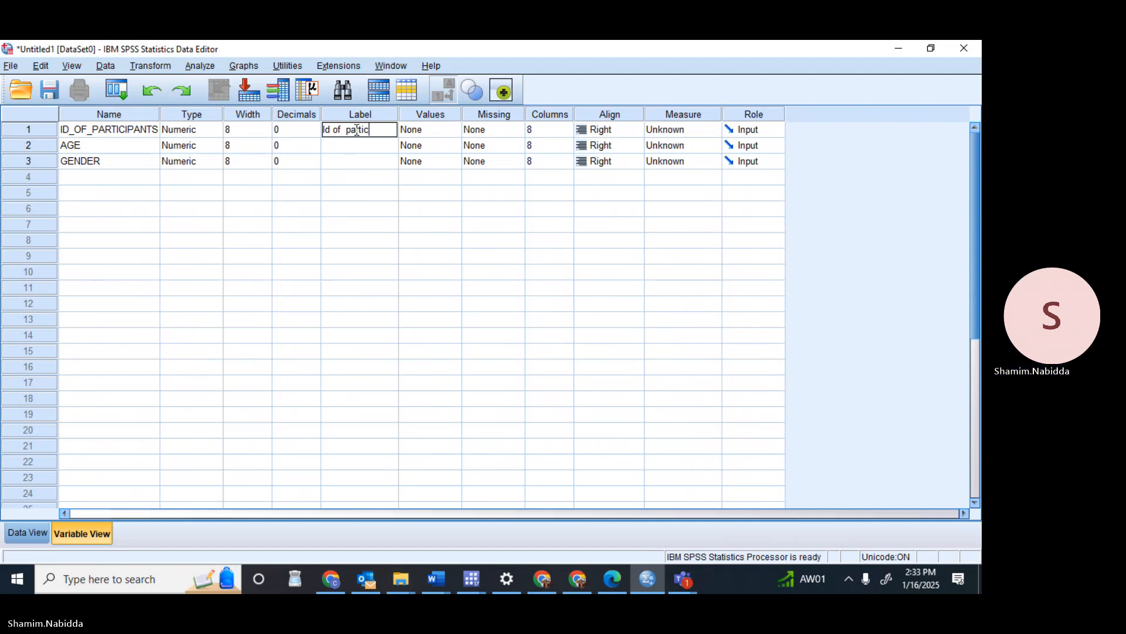
type("ipants who wer")
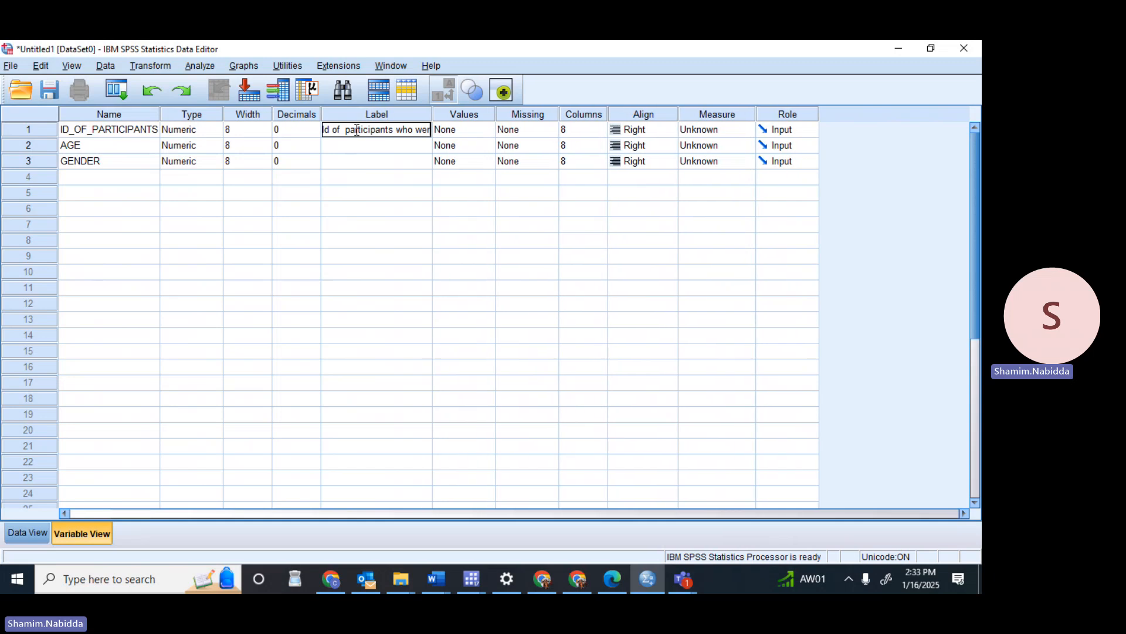
type("e selcetd")
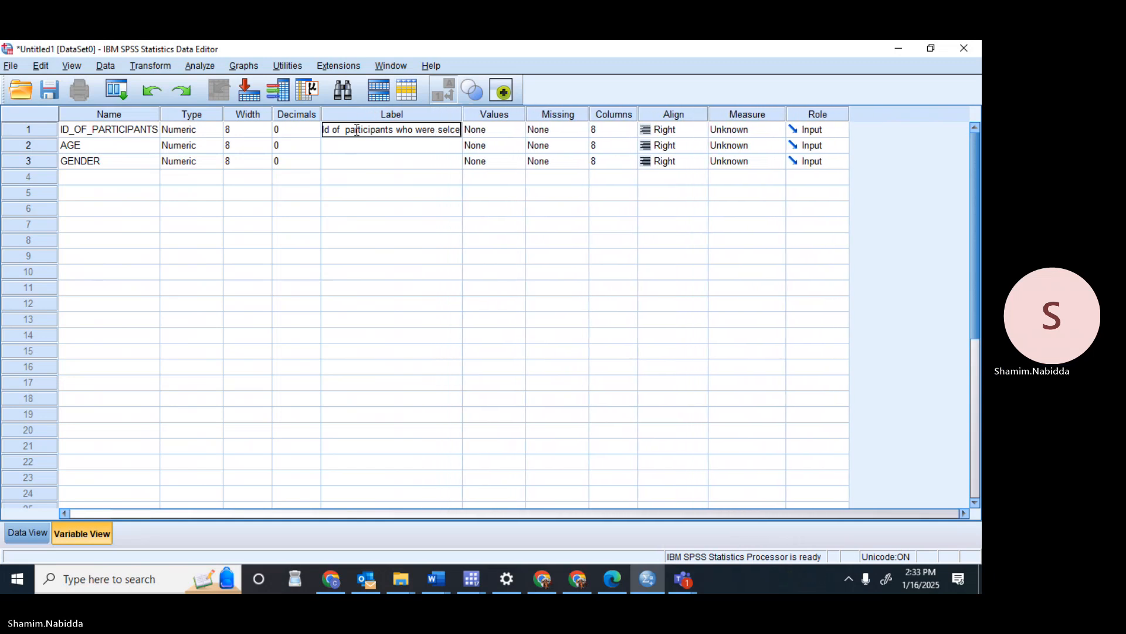
key("BackSpace")
key("BackSpace")
key("BackSpace")
key("BackSpace")
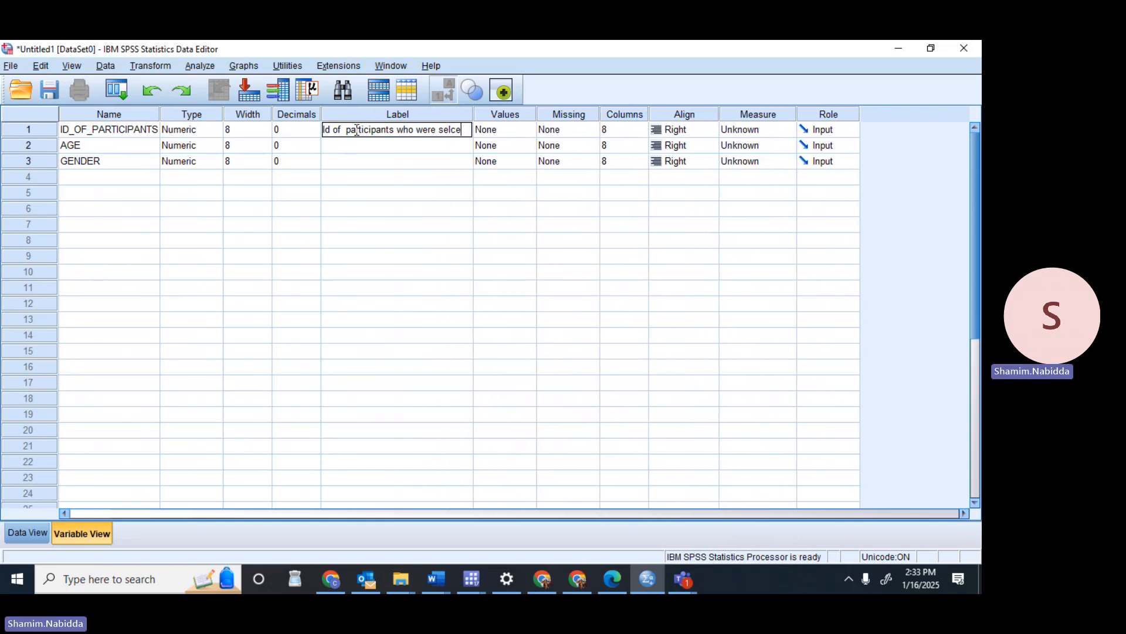
type("ected from")
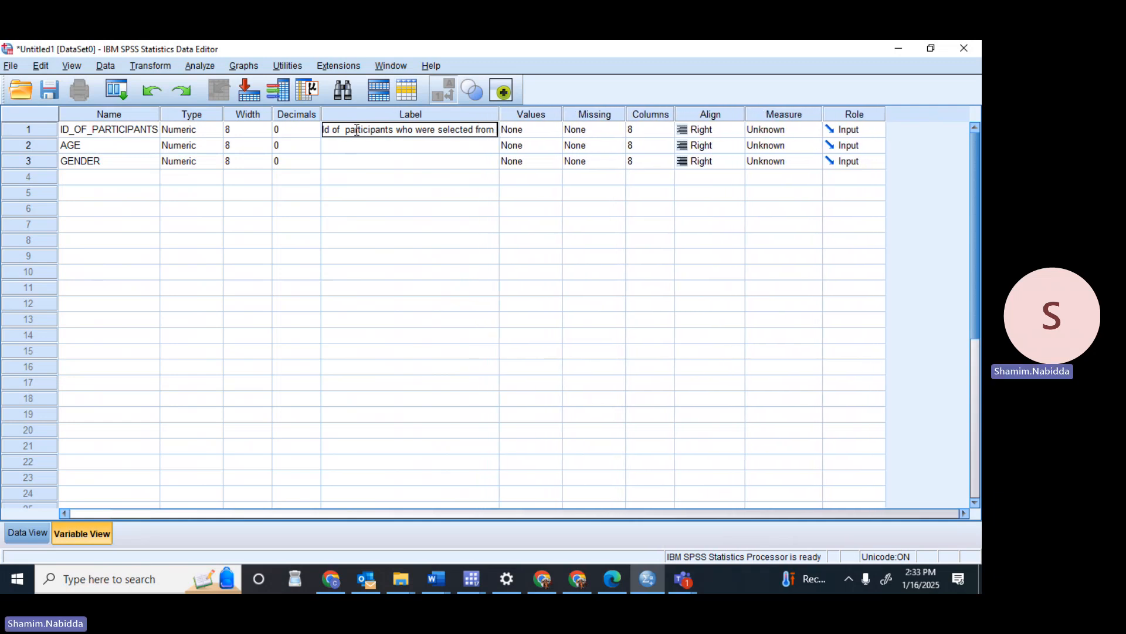
type(" Kam")
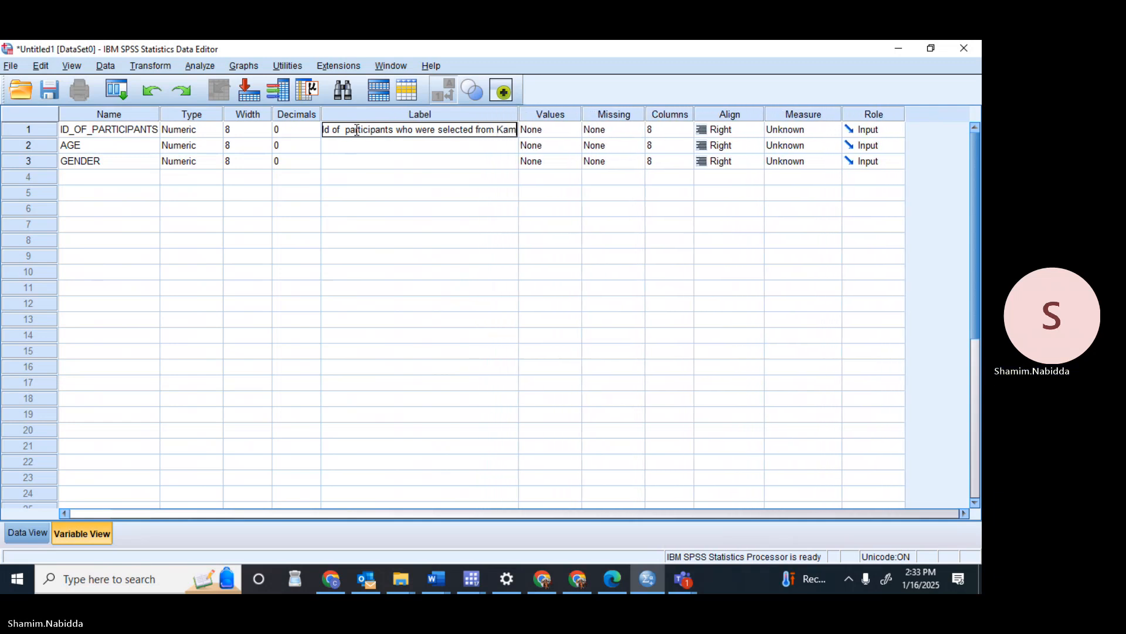
type("pala")
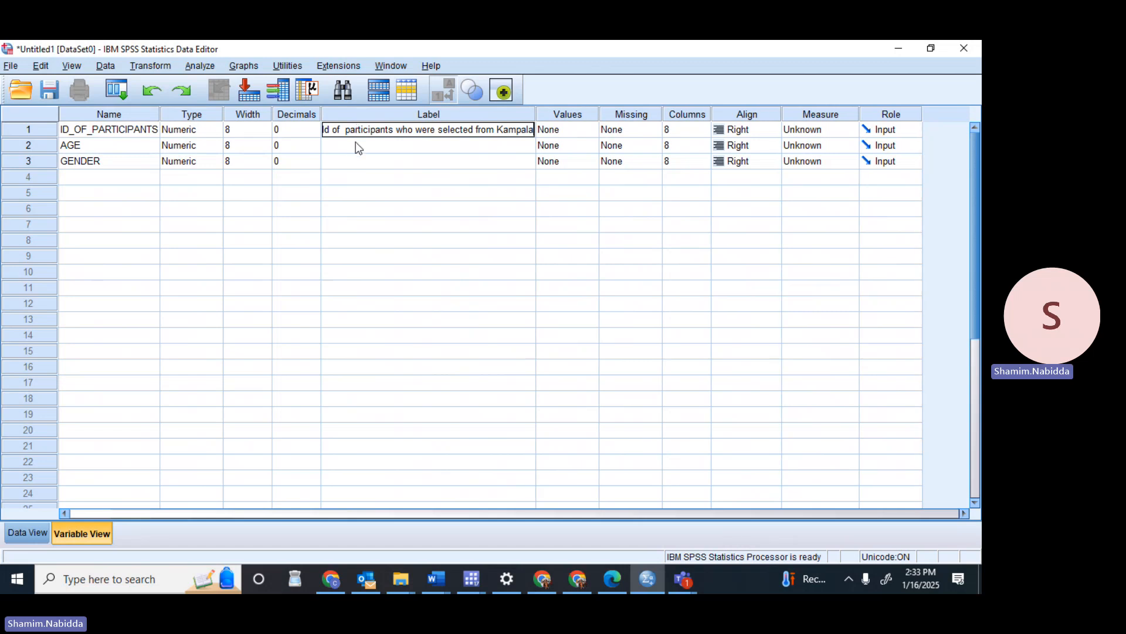
Give the AGE variable the label "Age of the participants"
left_click(358, 147)
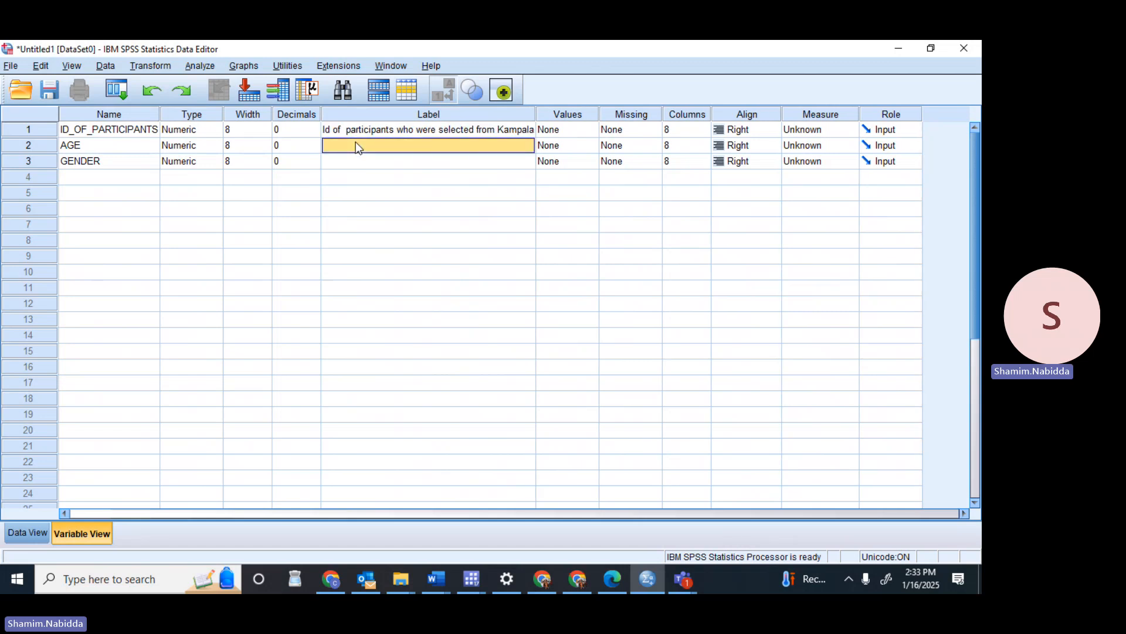
left_click(357, 145)
type("Age")
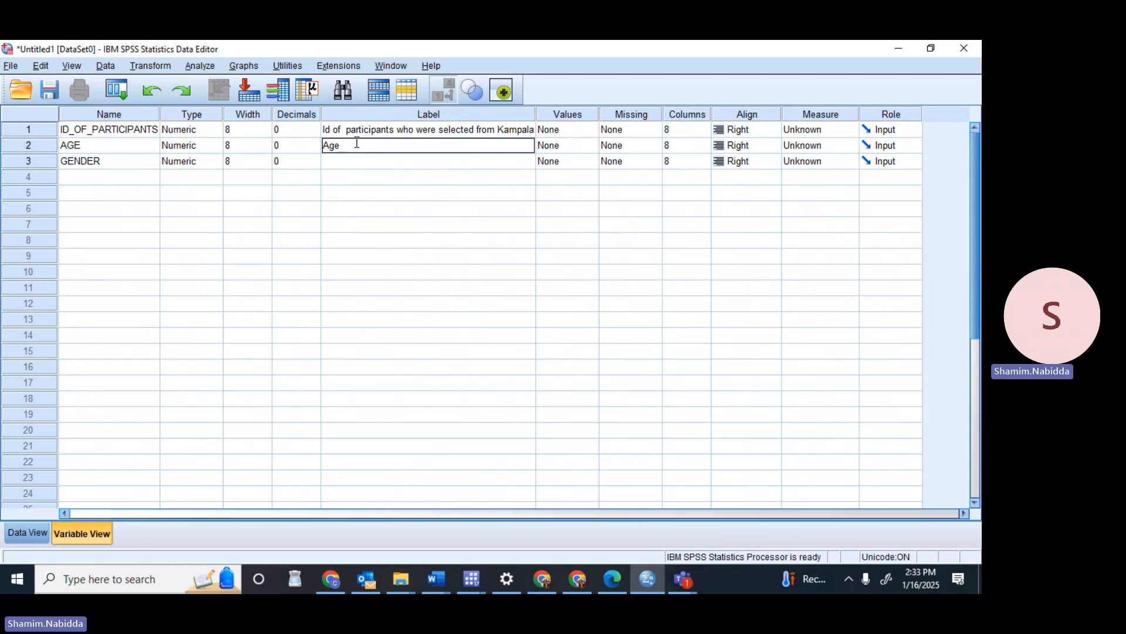
type(" of the partici")
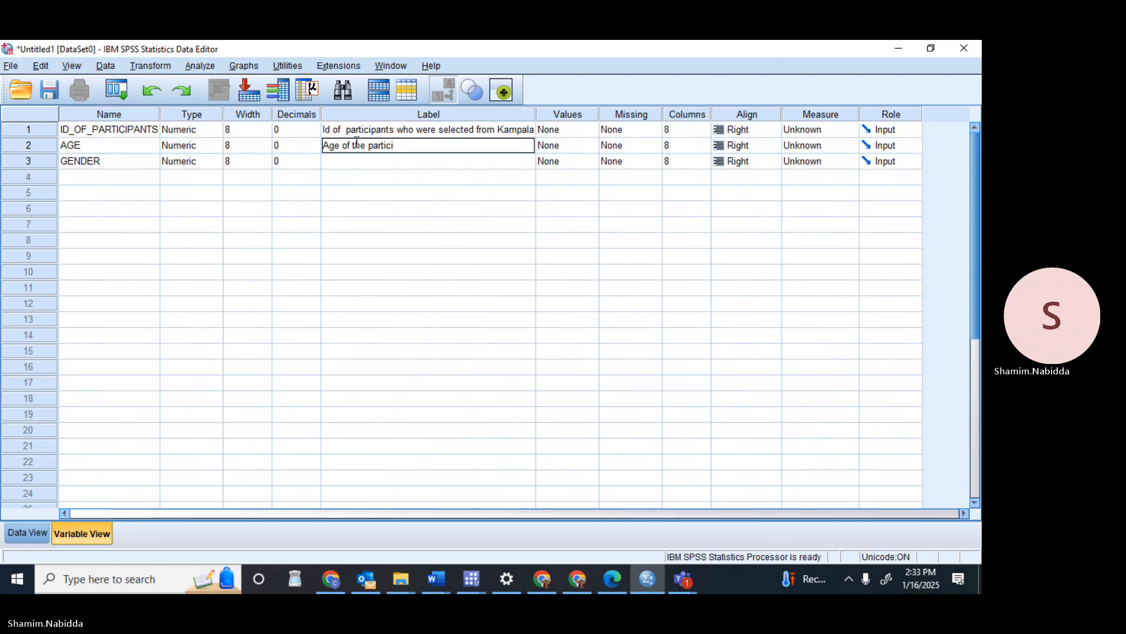
type("pants")
Give the GENDER variable the label "Gender of the participants"
left_click(352, 164)
left_click(350, 163)
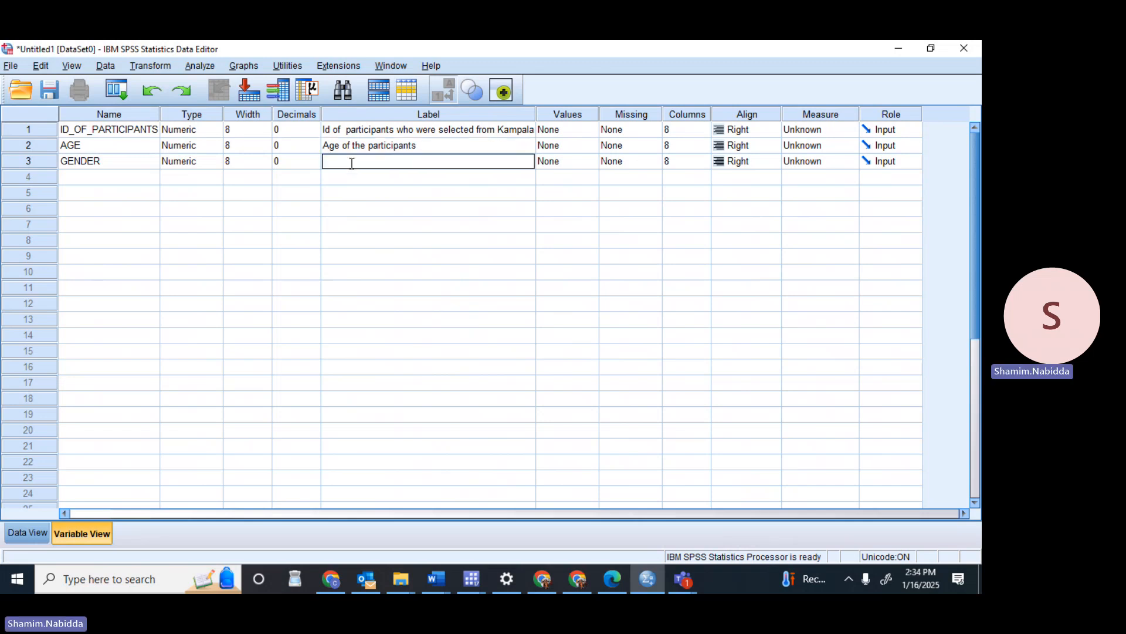
type("Gend")
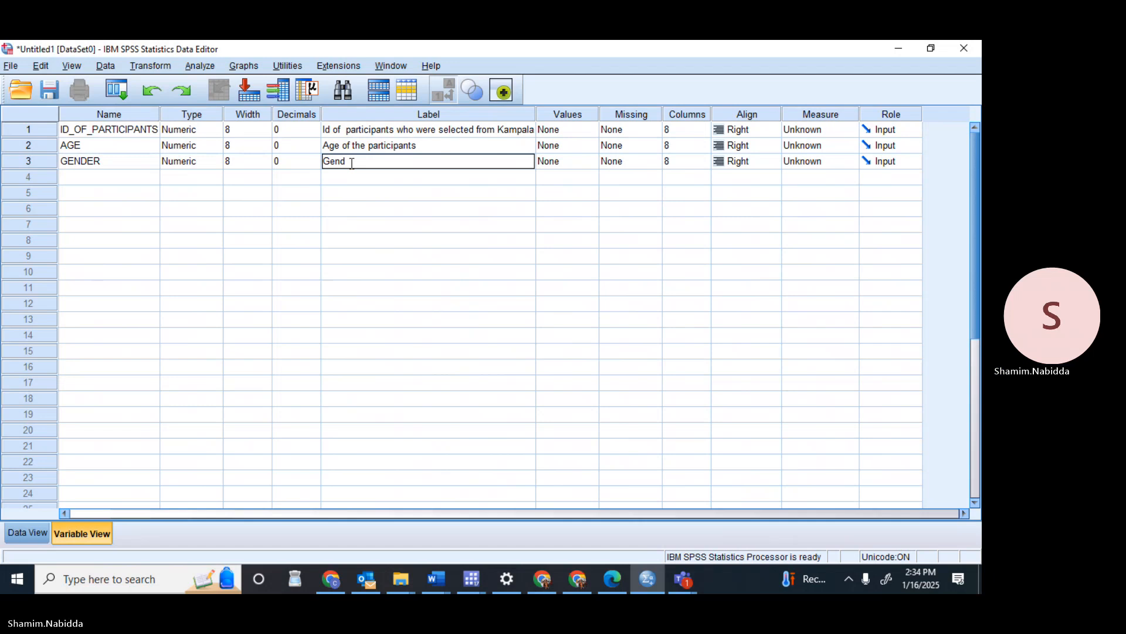
type("er of")
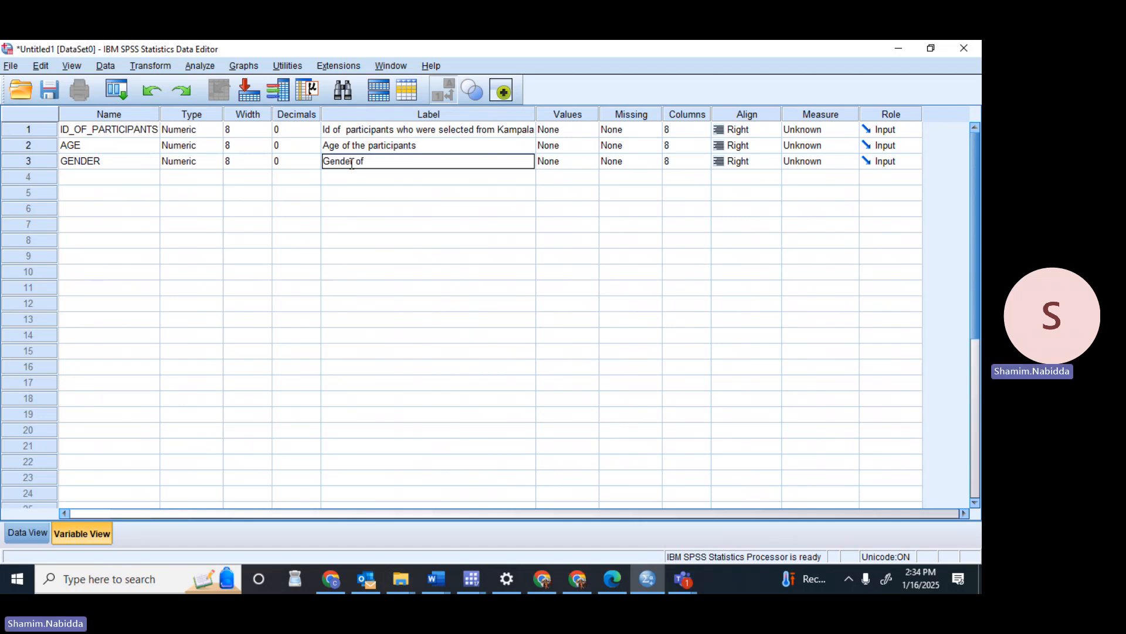
type(" the part")
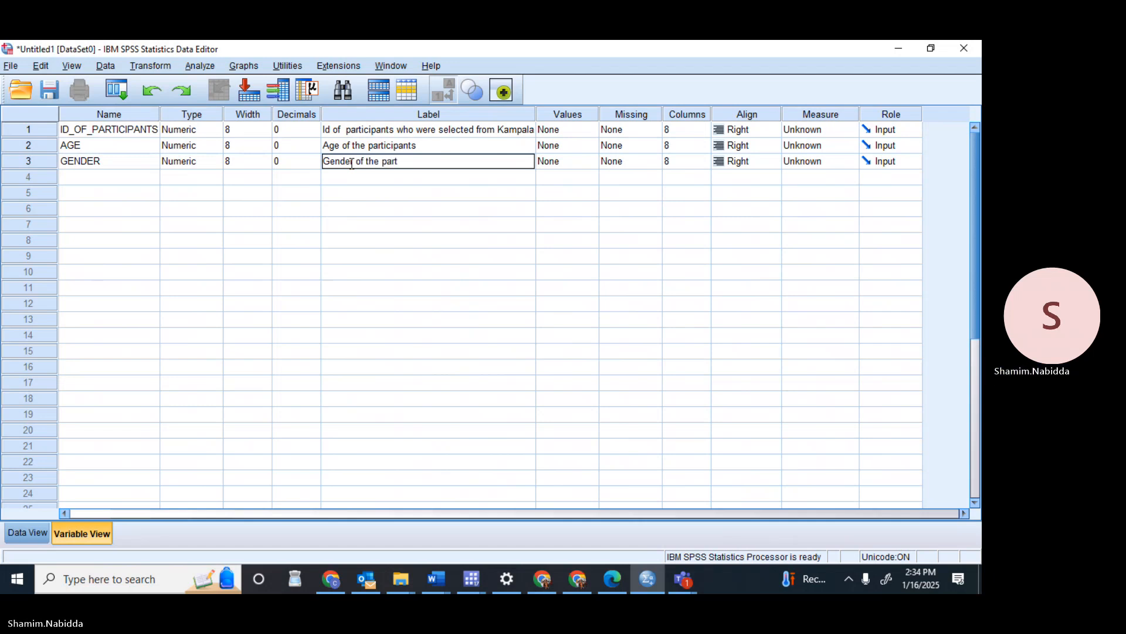
type("icipants")
left_click(533, 230)
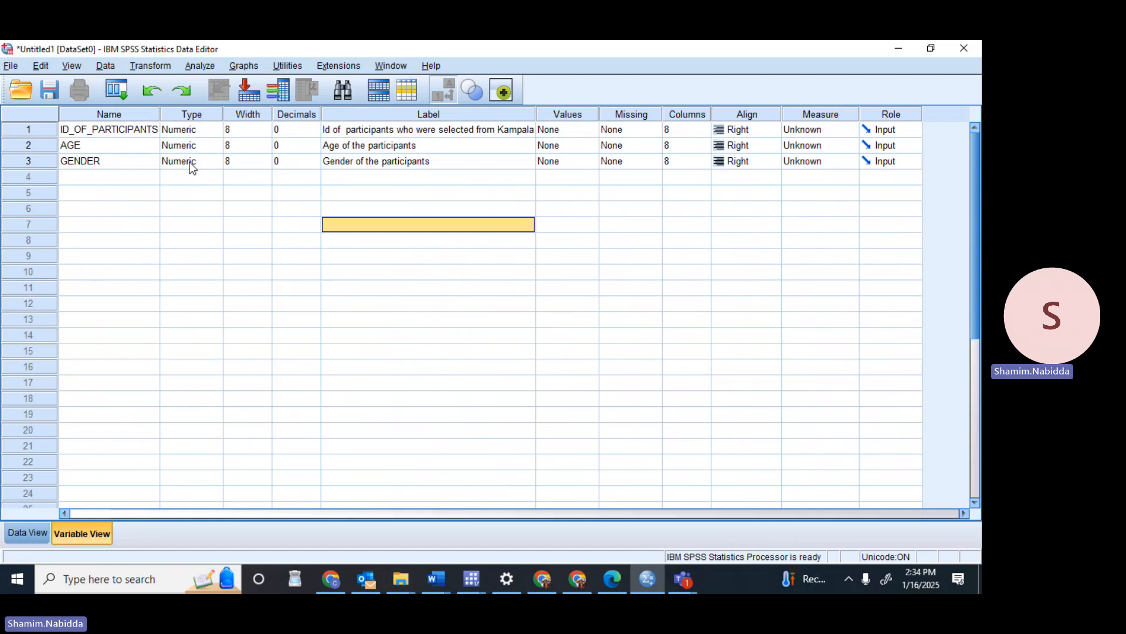
Open the value labels of the GENDER variable and add value 1 with the label "Females"
left_click(579, 162)
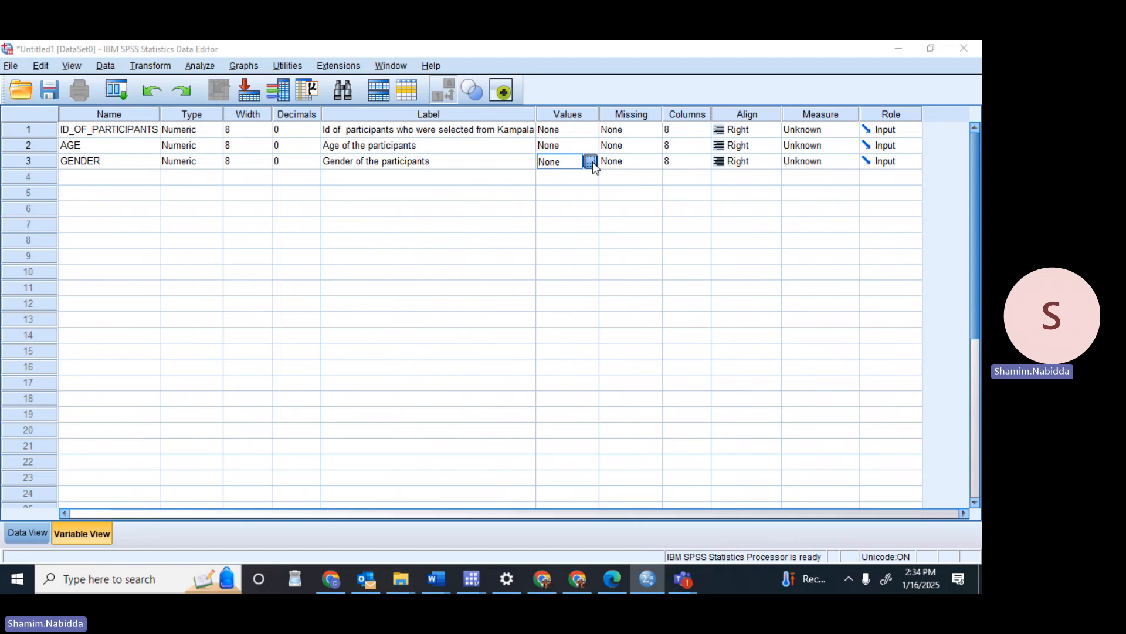
left_click(590, 162)
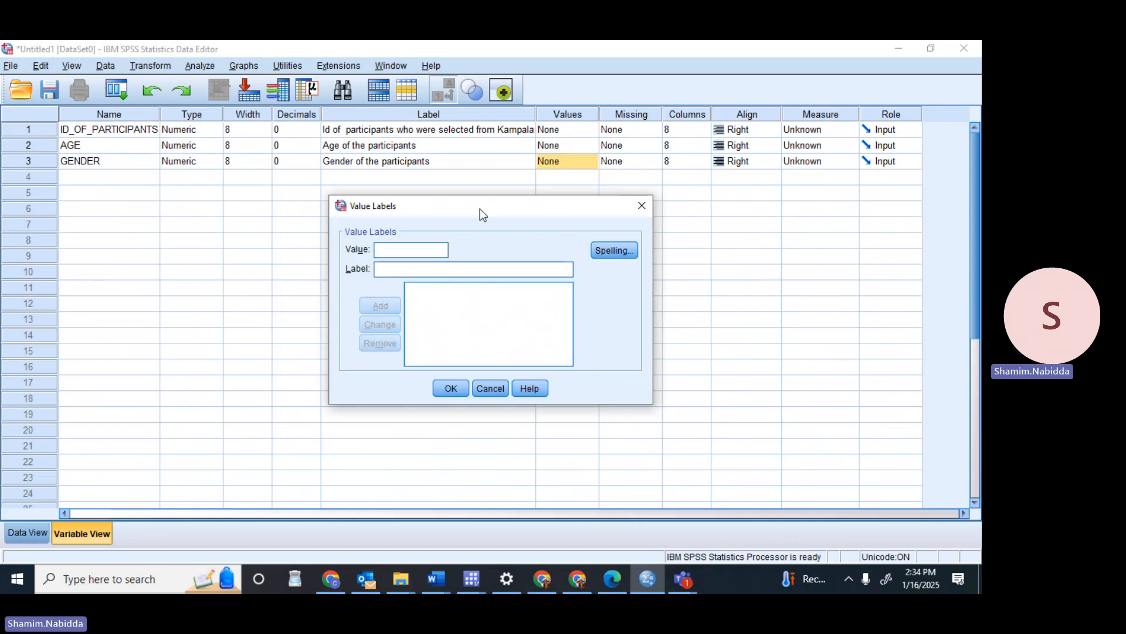
left_click(413, 244)
type("1Fe")
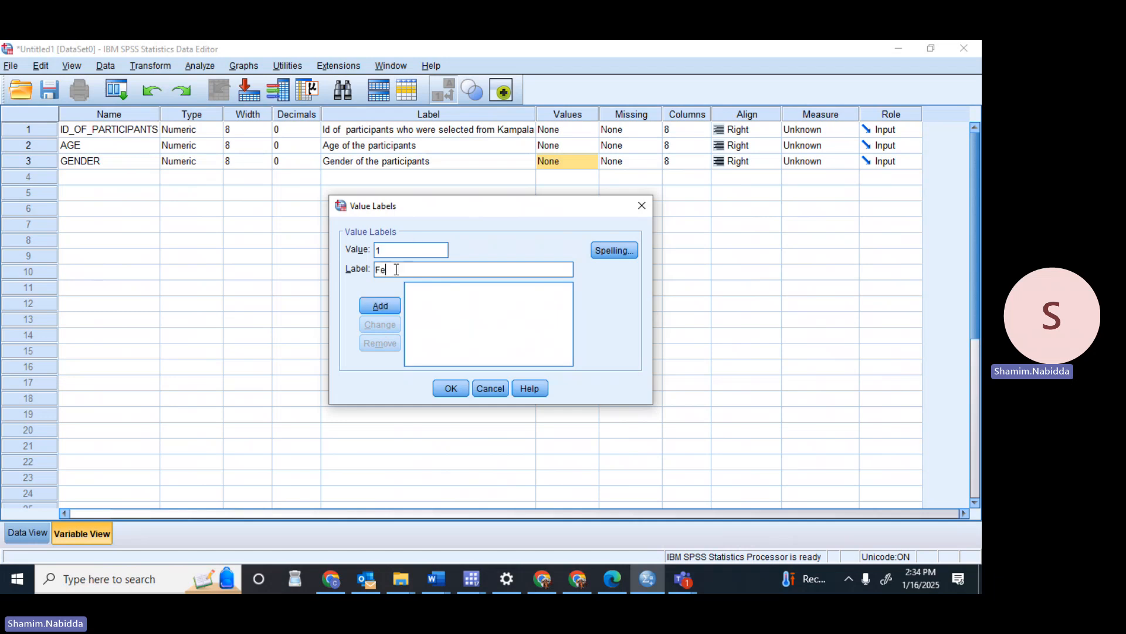
type("males")
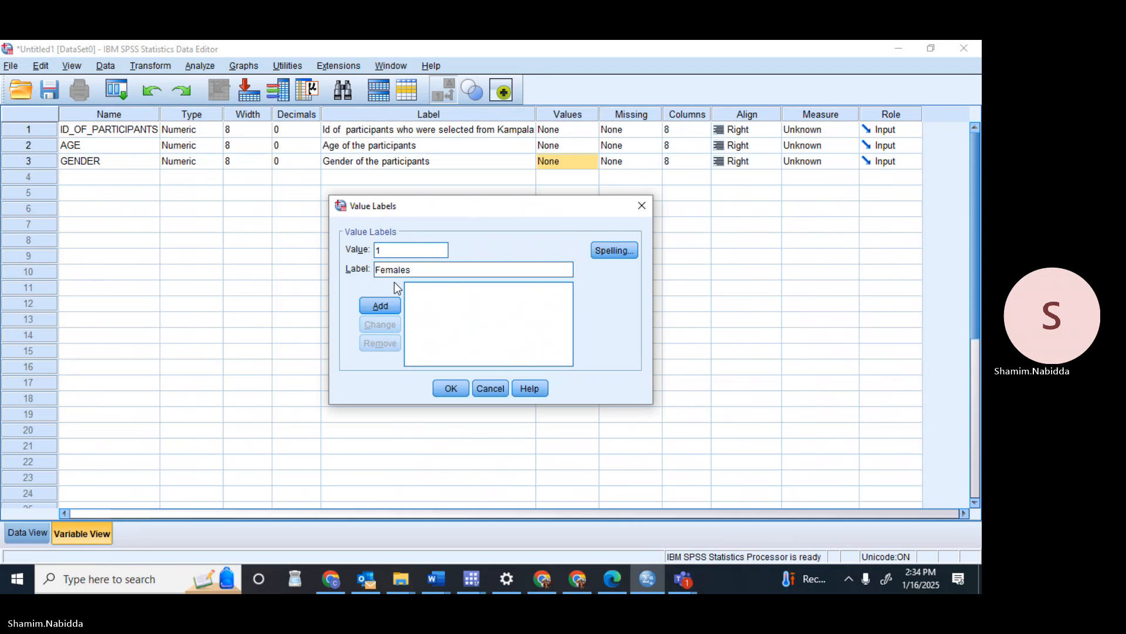
left_click(389, 304)
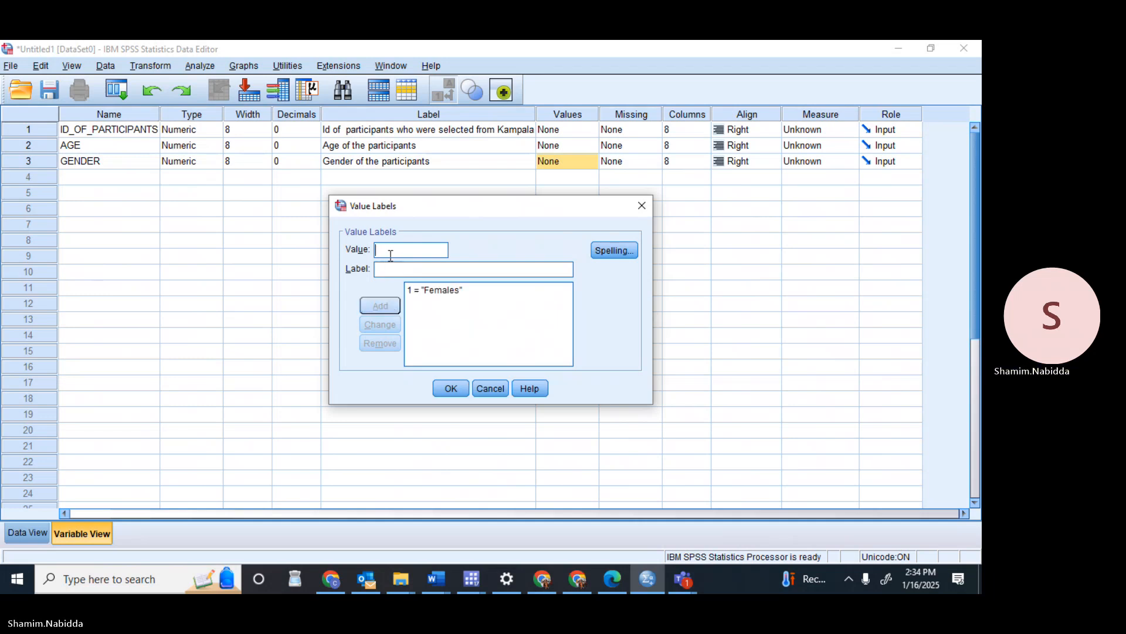
Replace the "Females" entry in GENDER's value labels with value 1 labelled "Female"
left_click(427, 291)
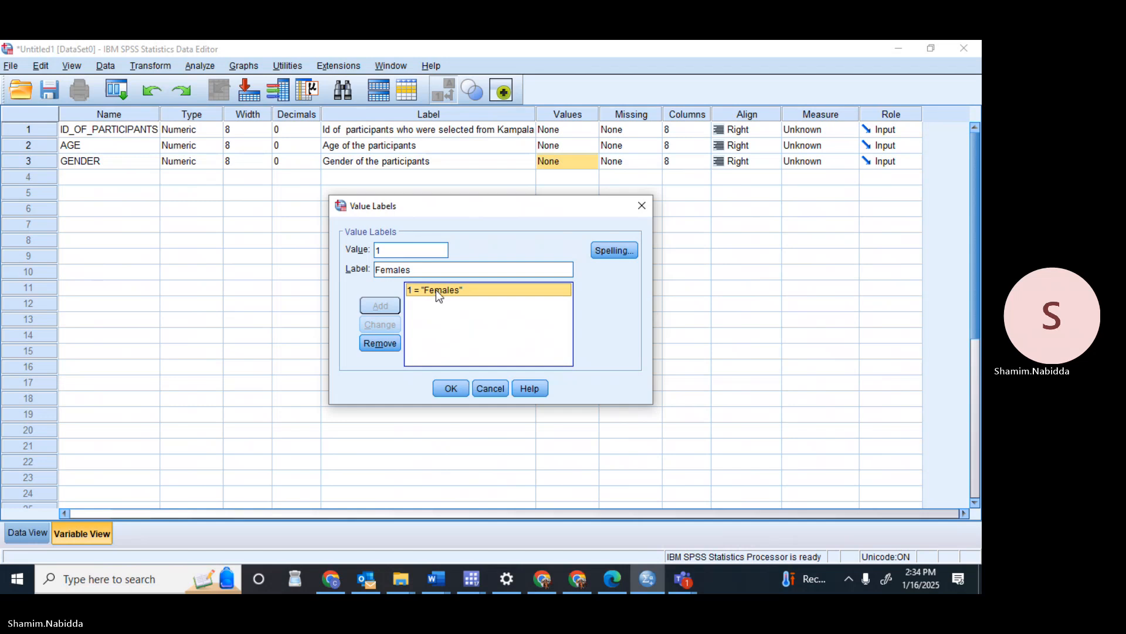
left_click(380, 343)
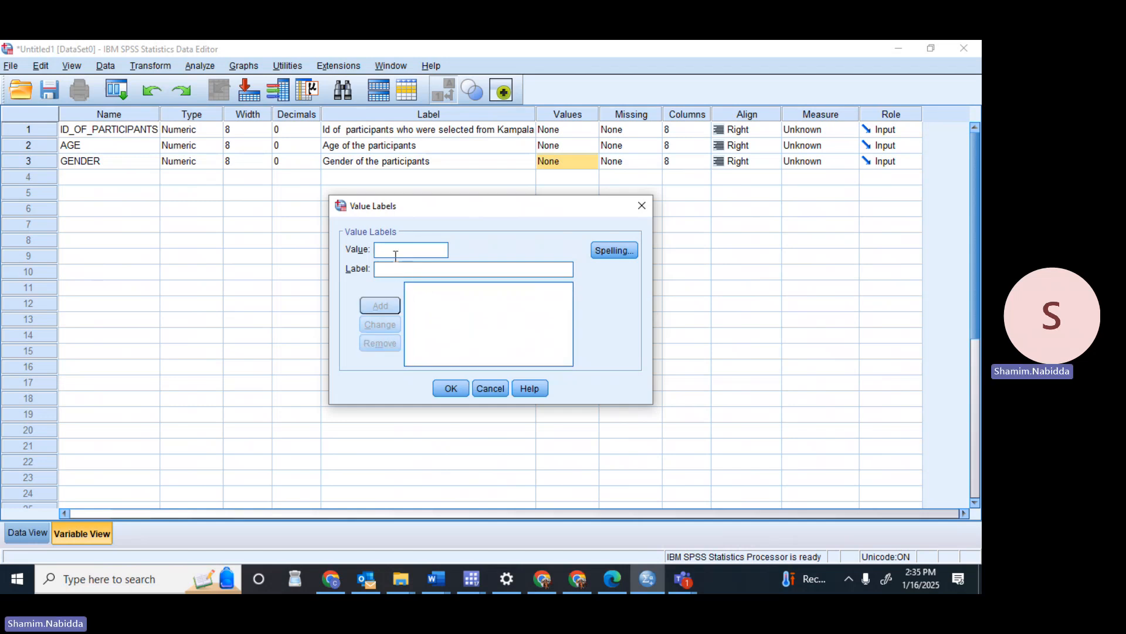
type("1")
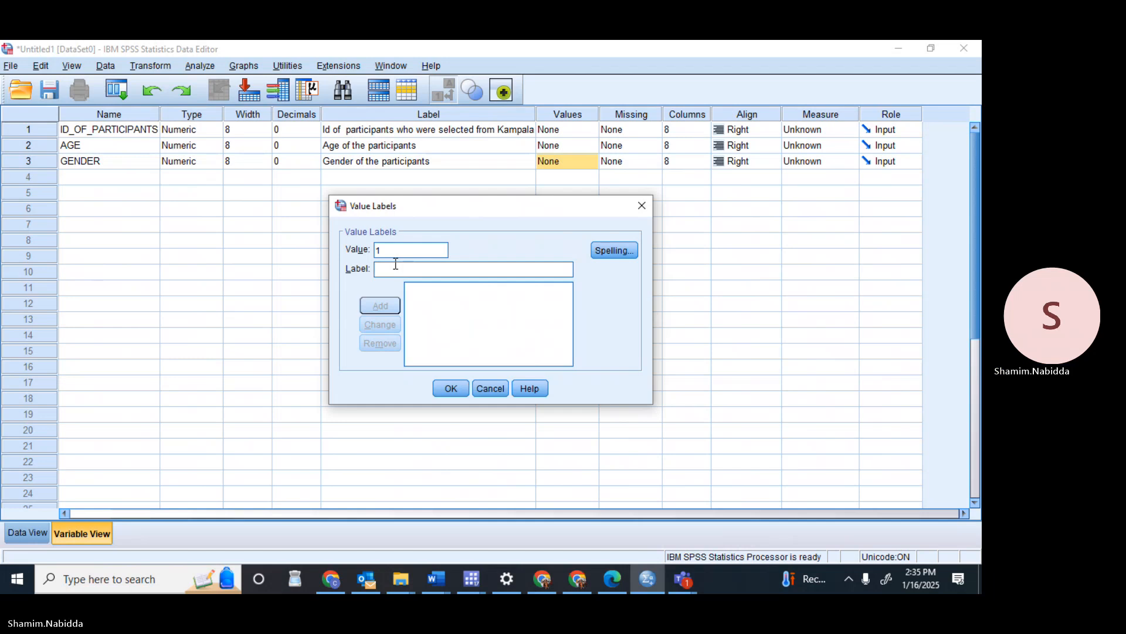
type("Feamle")
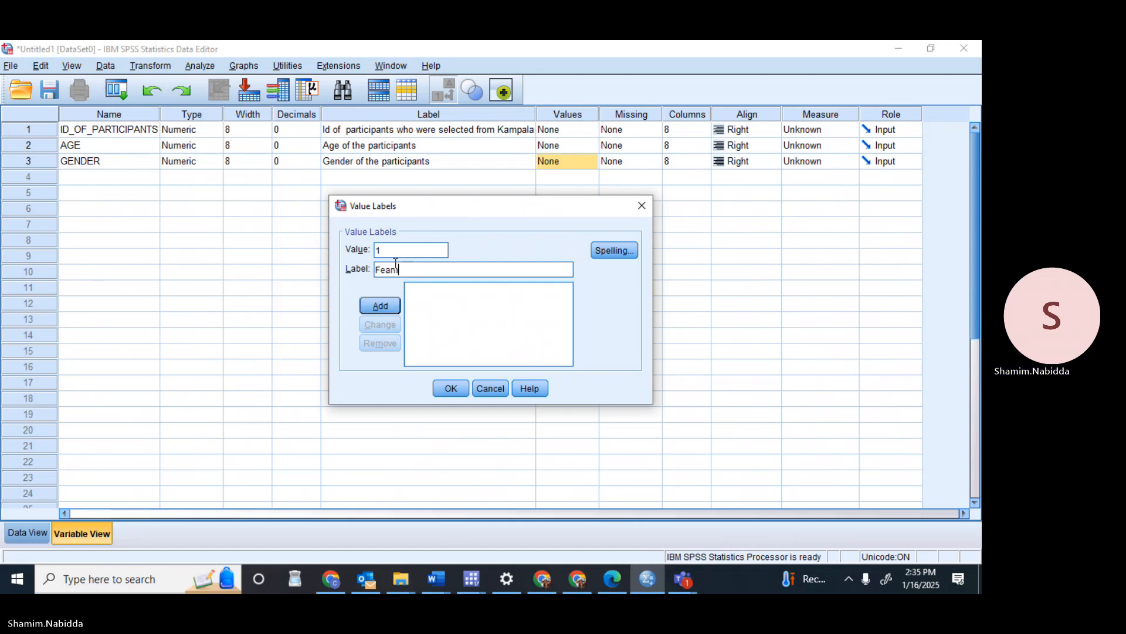
key("BackSpace")
key("BackSpace")
key("BackSpace")
key("BackSpace")
type("male")
left_click(381, 307)
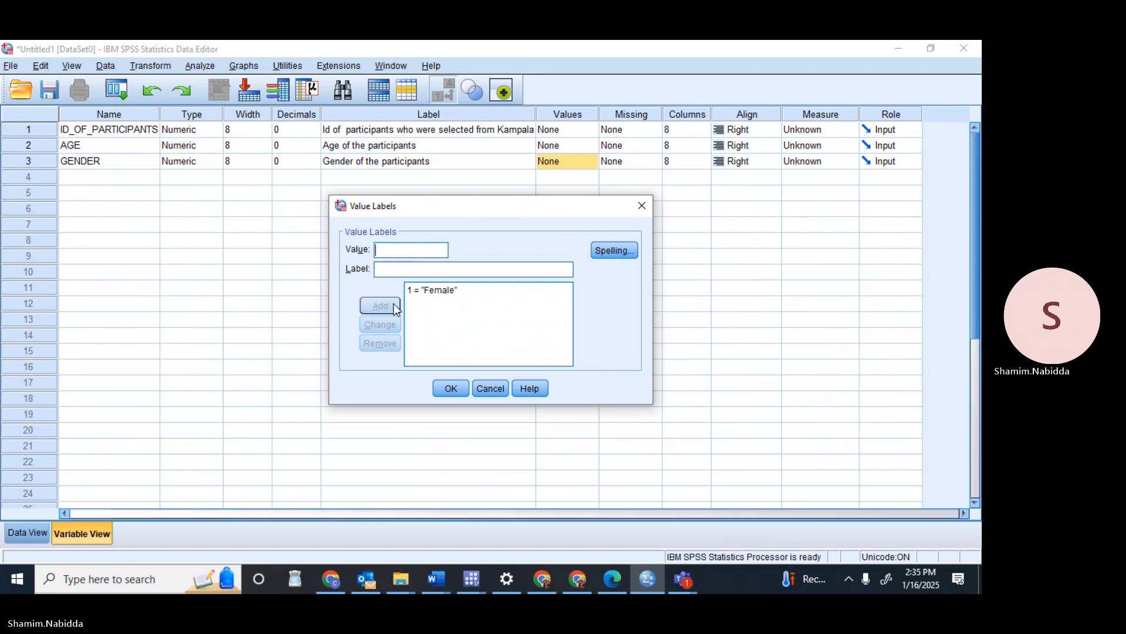
Add value 2 with the label "Male" and apply the value labels to GENDER
type("2")
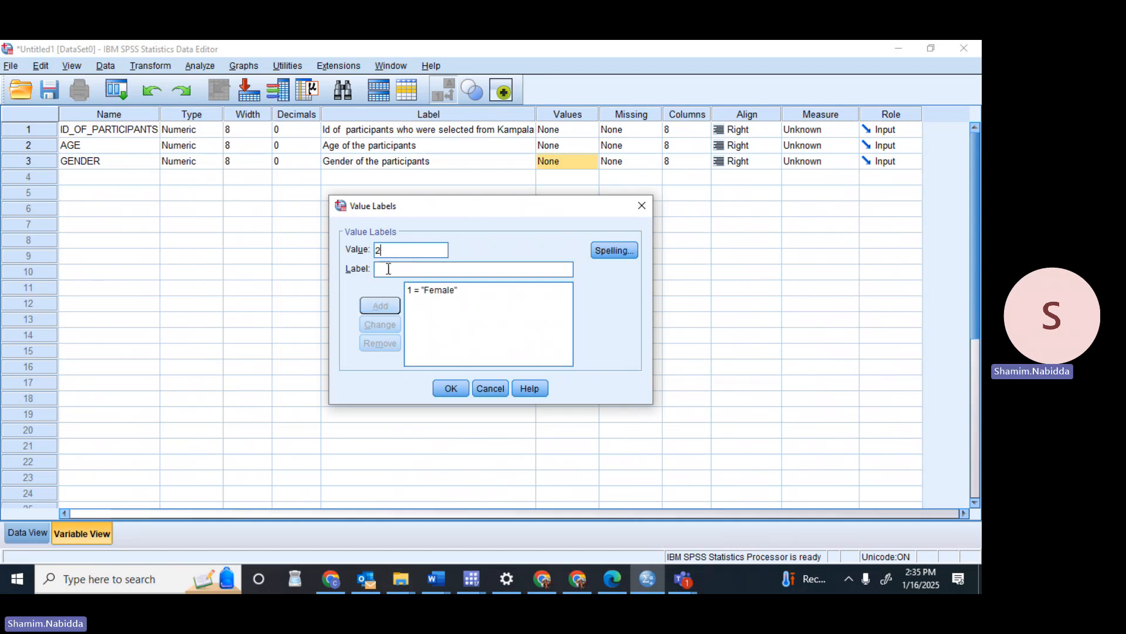
left_click(387, 268)
type("Male")
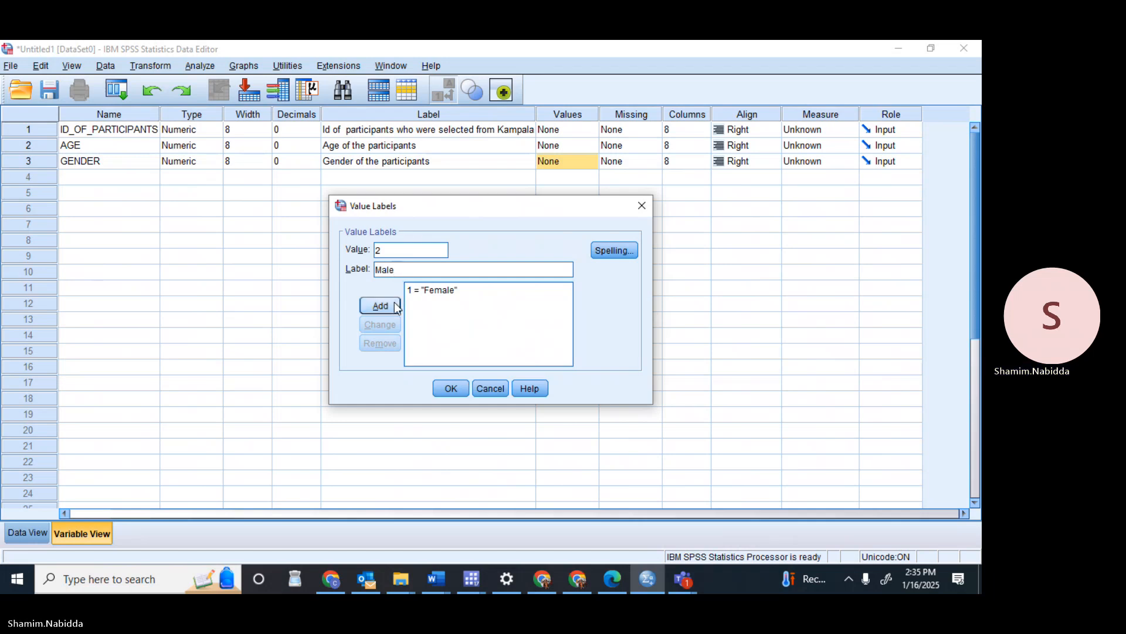
left_click(397, 306)
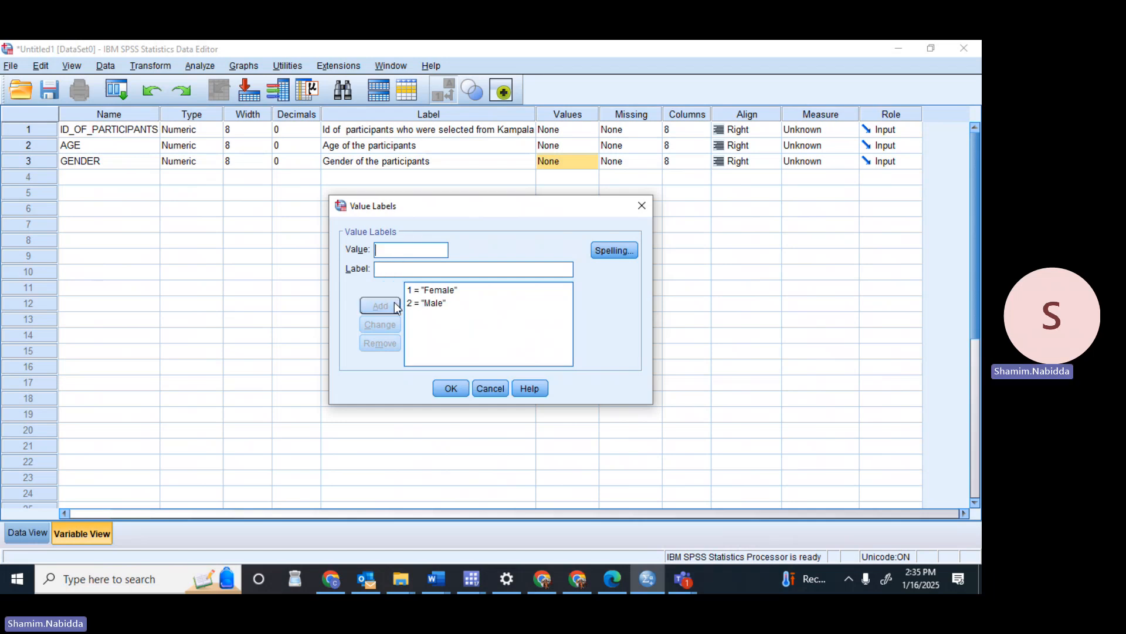
left_click(452, 389)
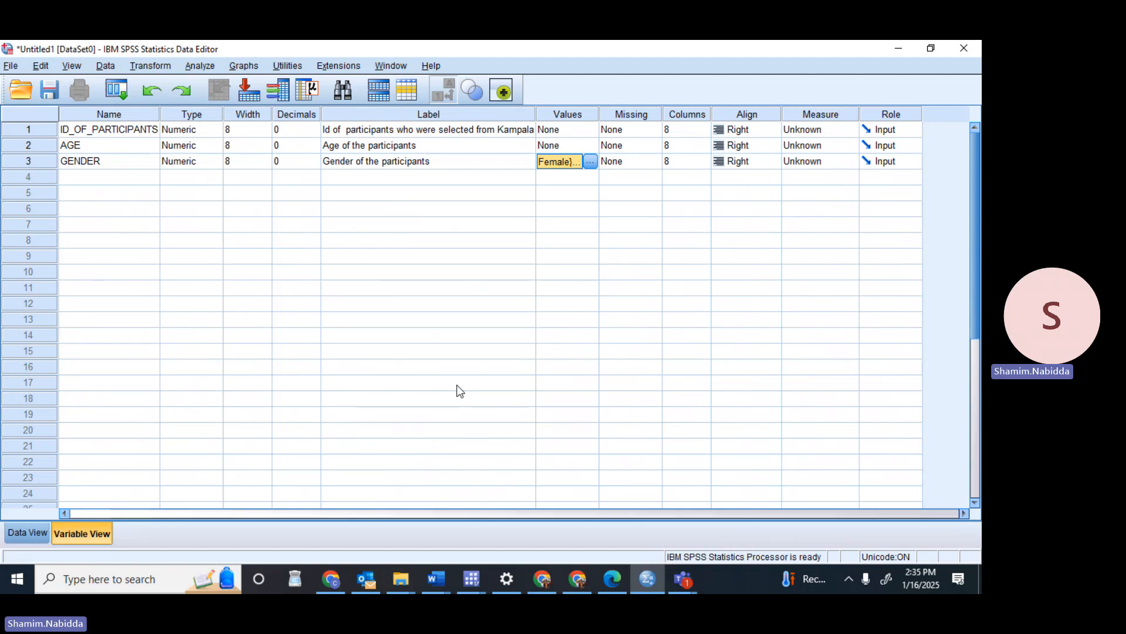
Switch to the data sheet and enter the first case with participant ID 1, age 36 and gender Male
left_click(31, 535)
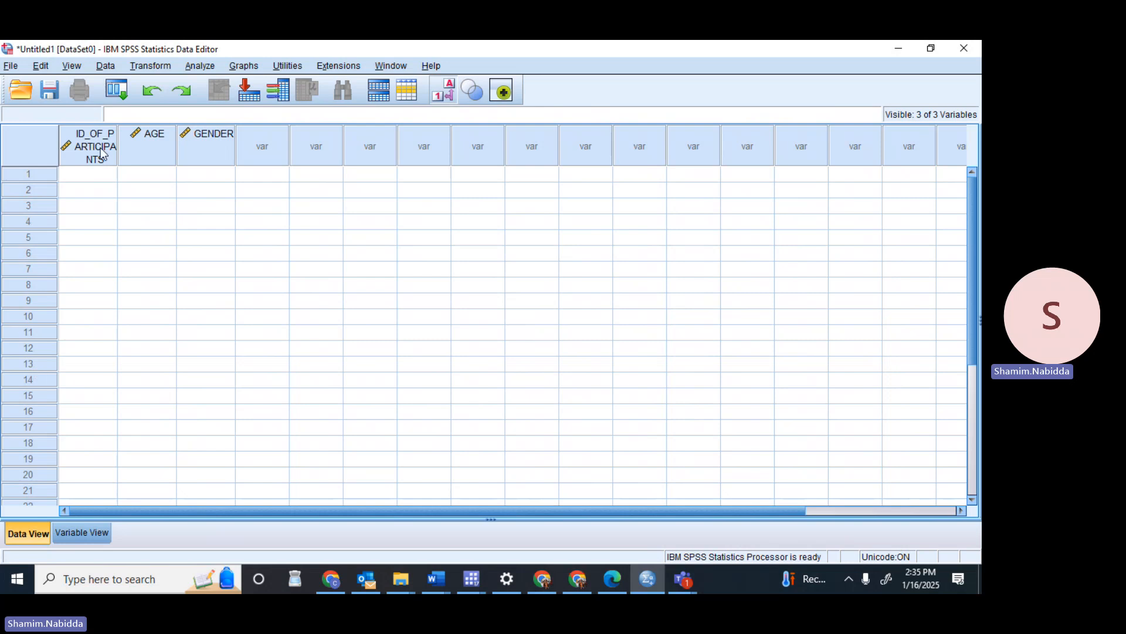
left_click(103, 176)
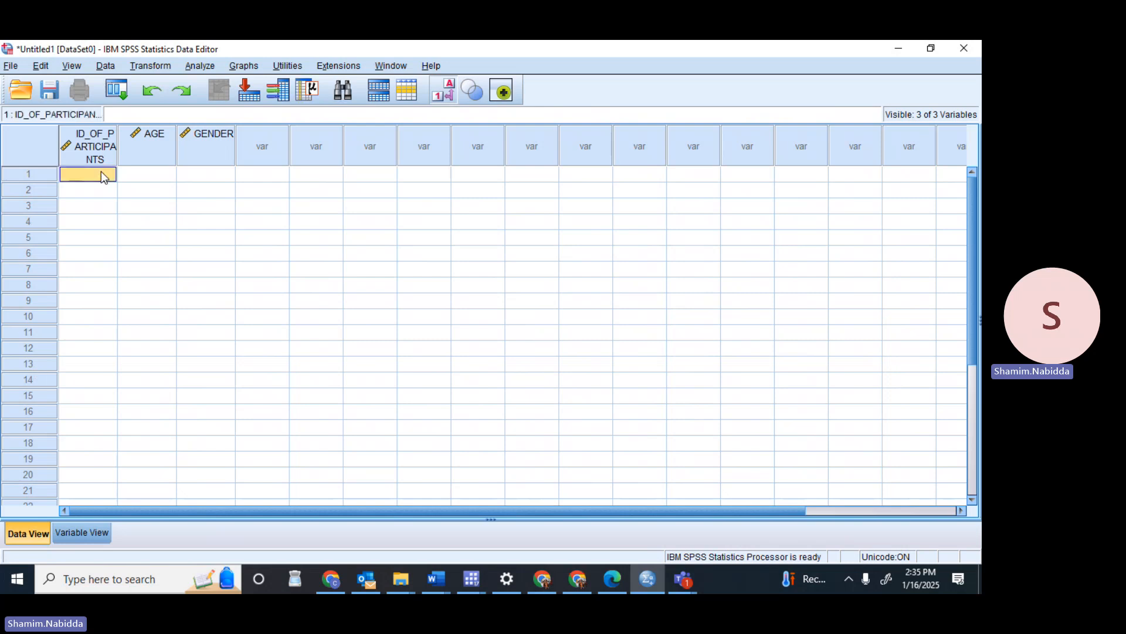
type("1")
left_click(151, 174)
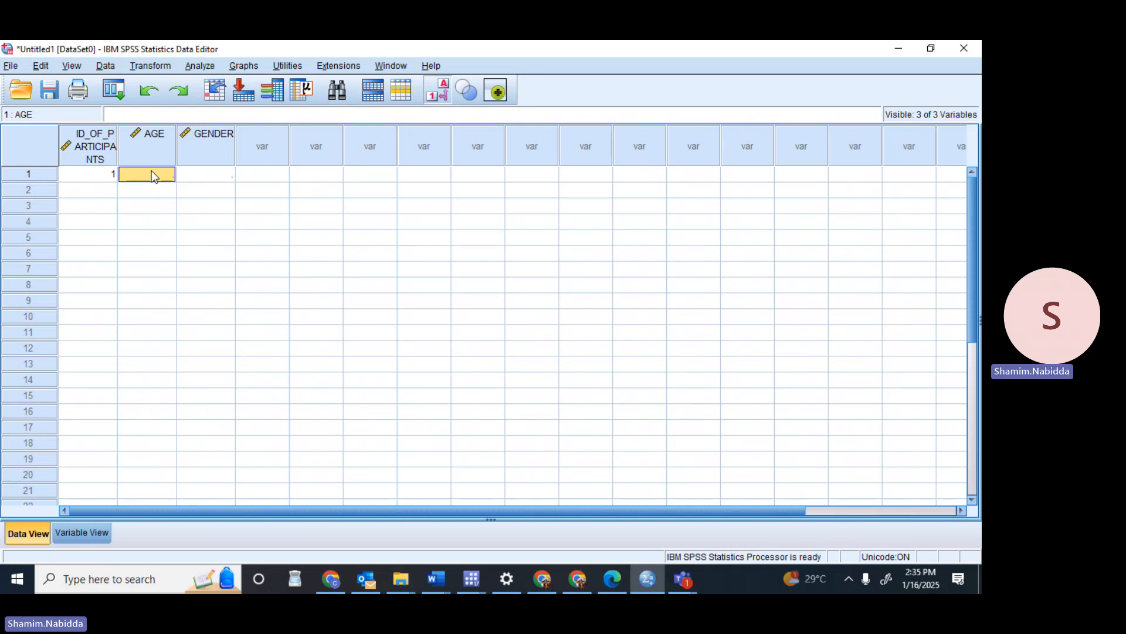
type("36")
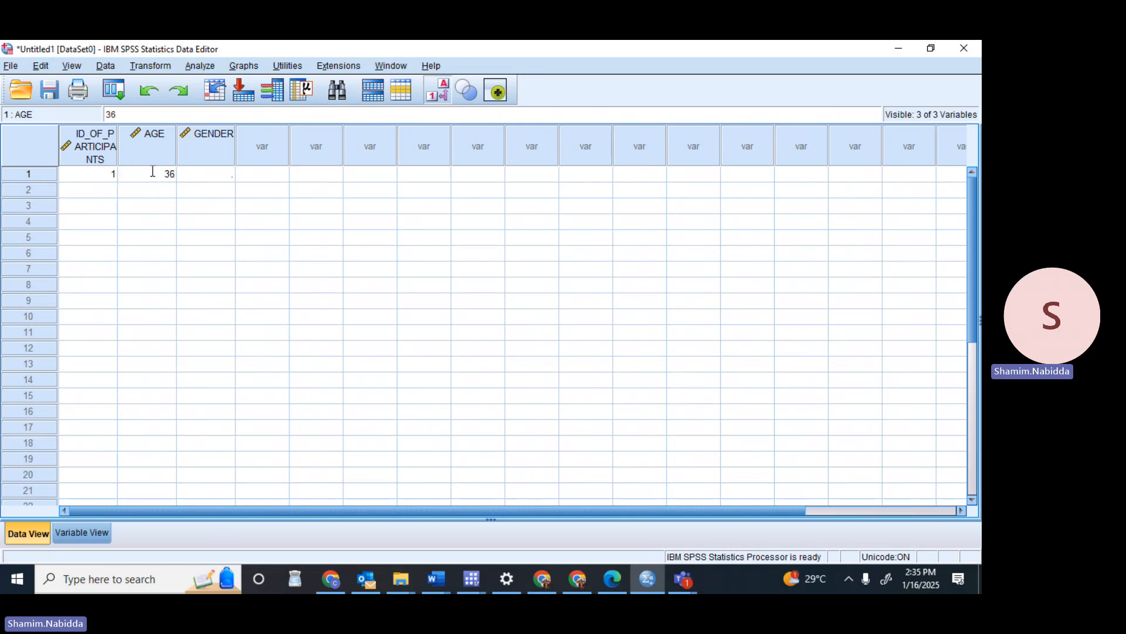
left_click(210, 178)
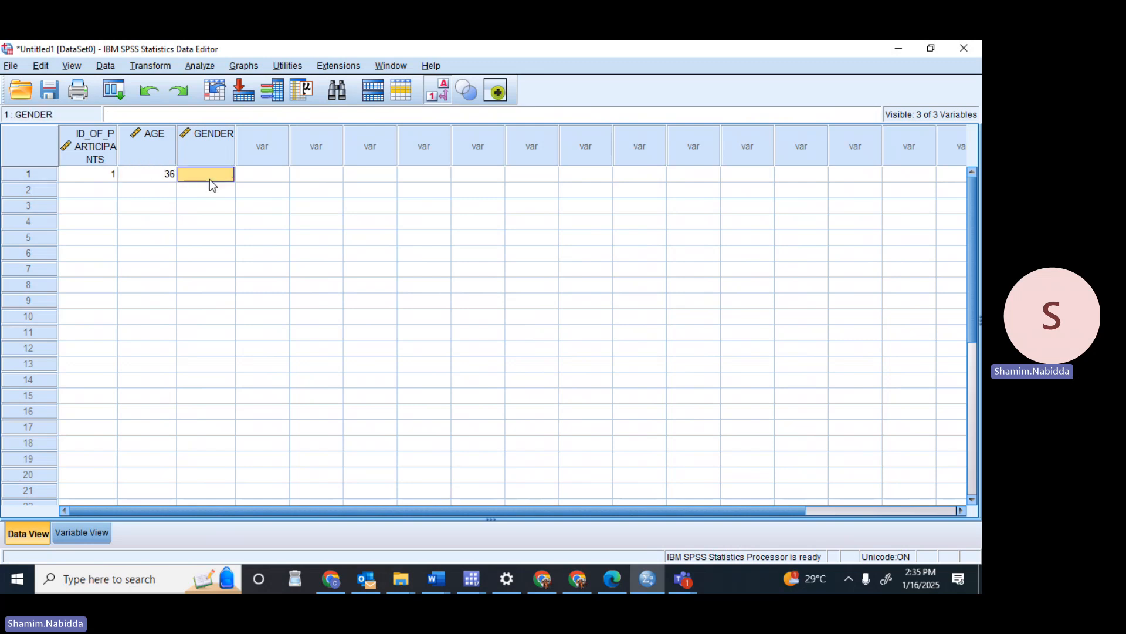
double_click(211, 183)
type("Male")
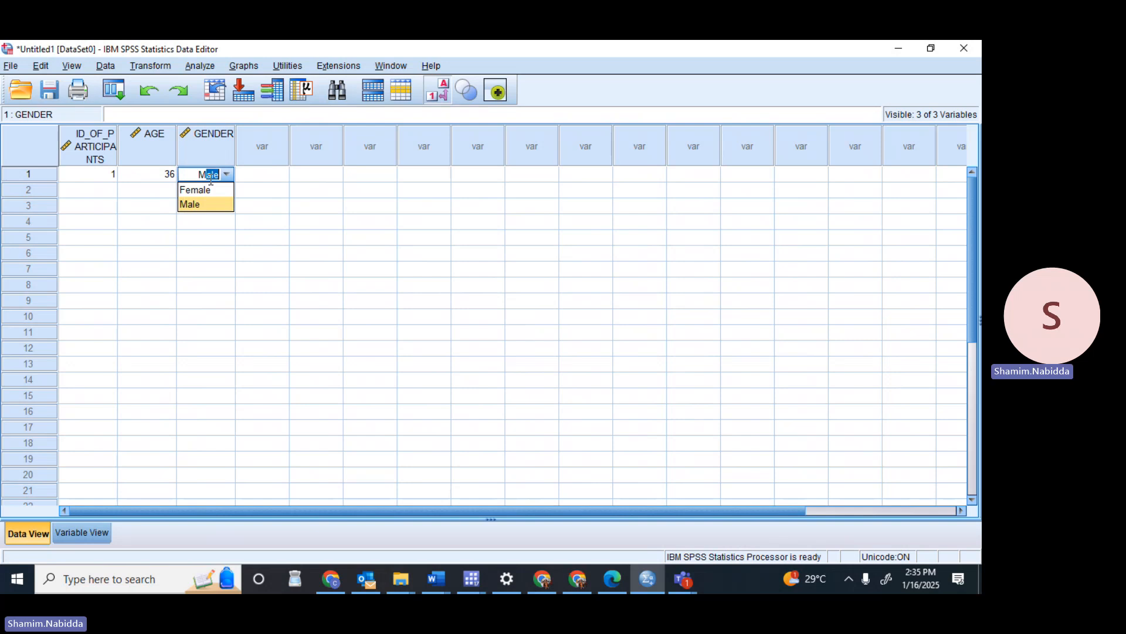
left_click(219, 205)
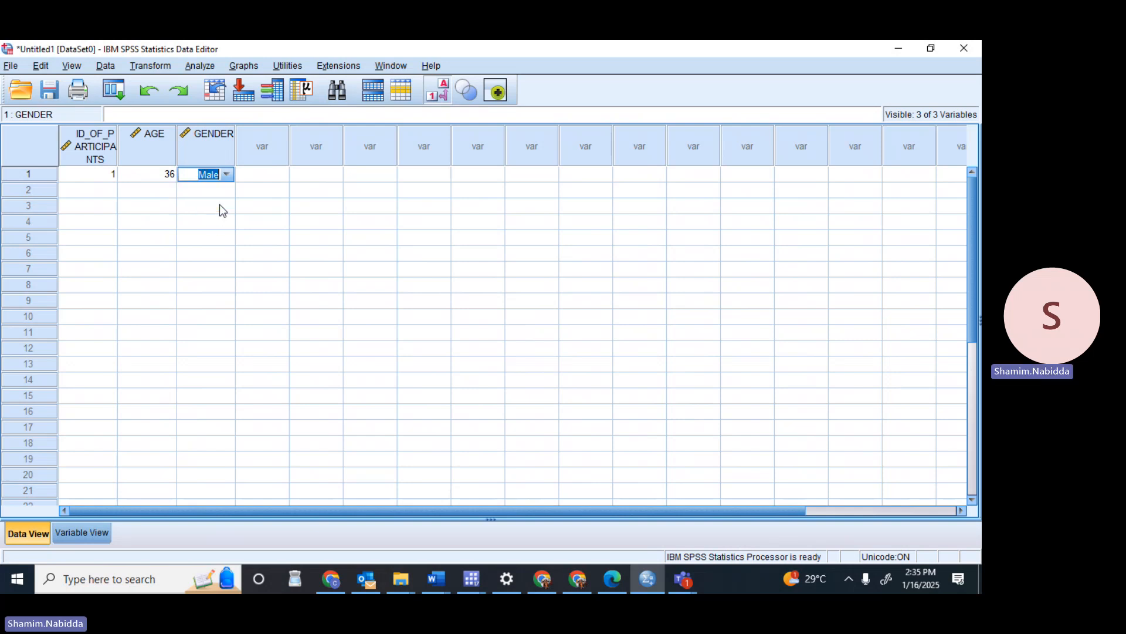
Enter the second case with participant ID 2, age 20 and gender code 1 for Female
left_click(101, 189)
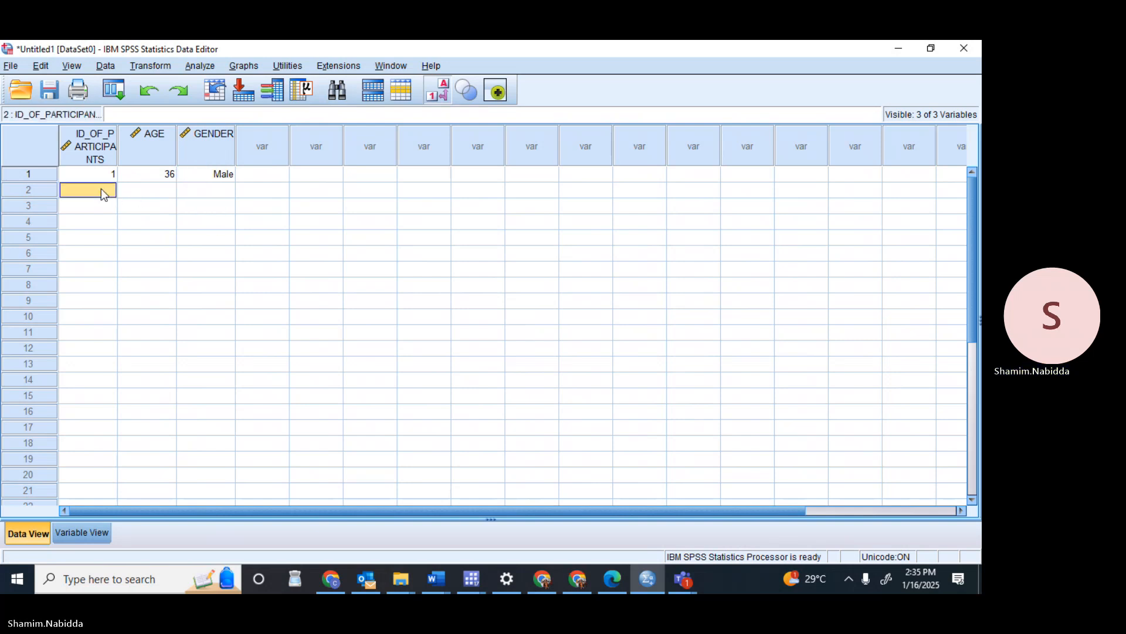
type("2")
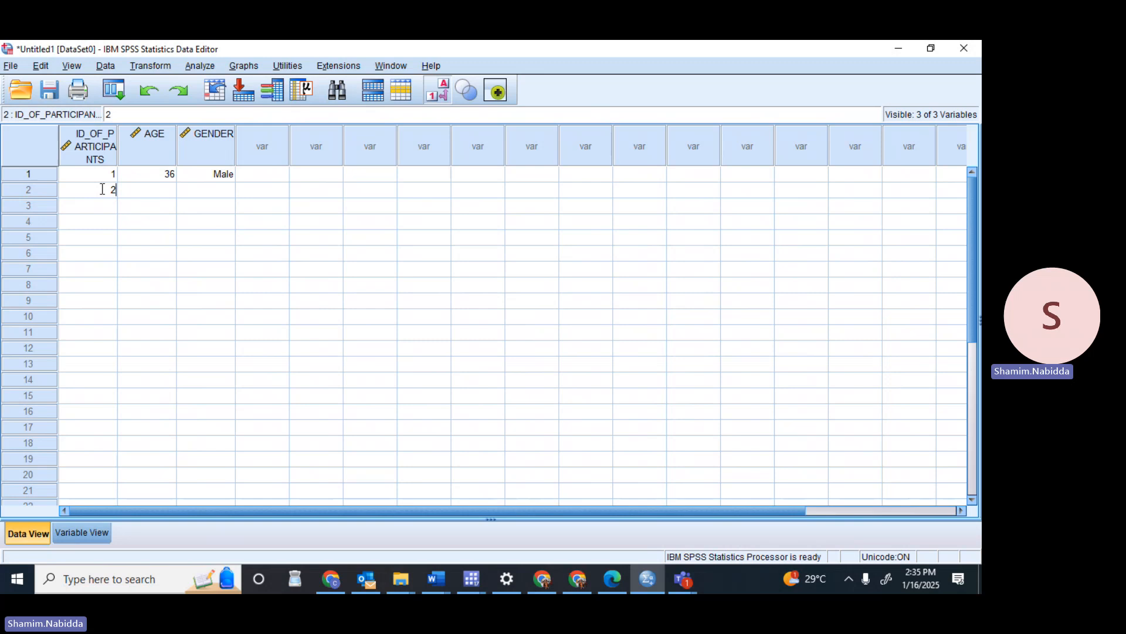
left_click(149, 191)
type("20")
type("1")
key("BackSpace")
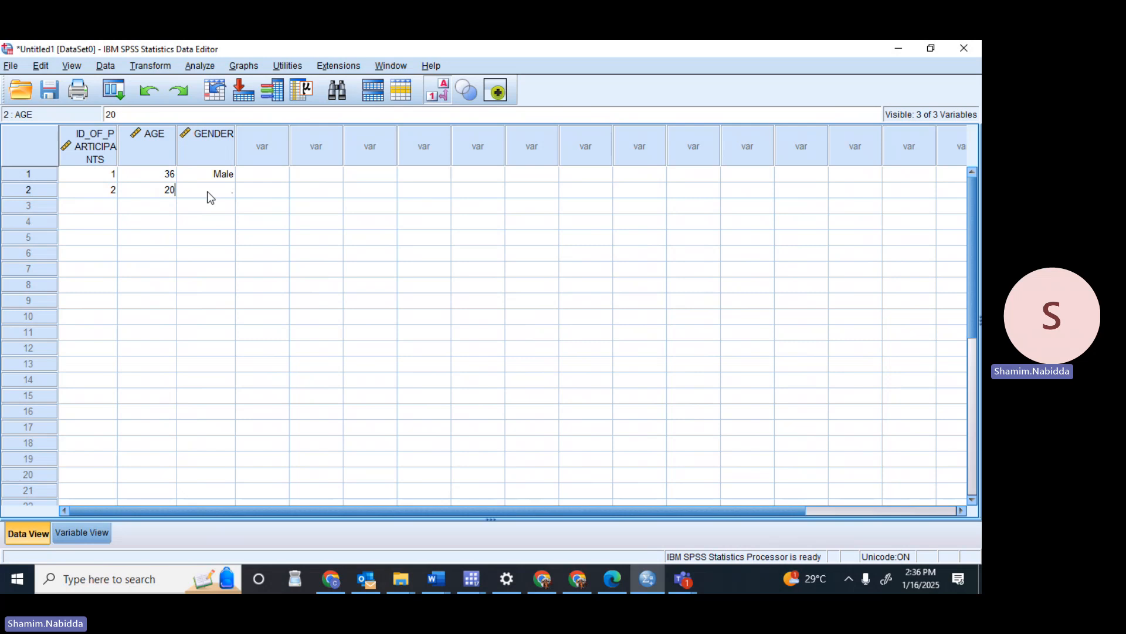
left_click(222, 192)
type("1")
key("Return")
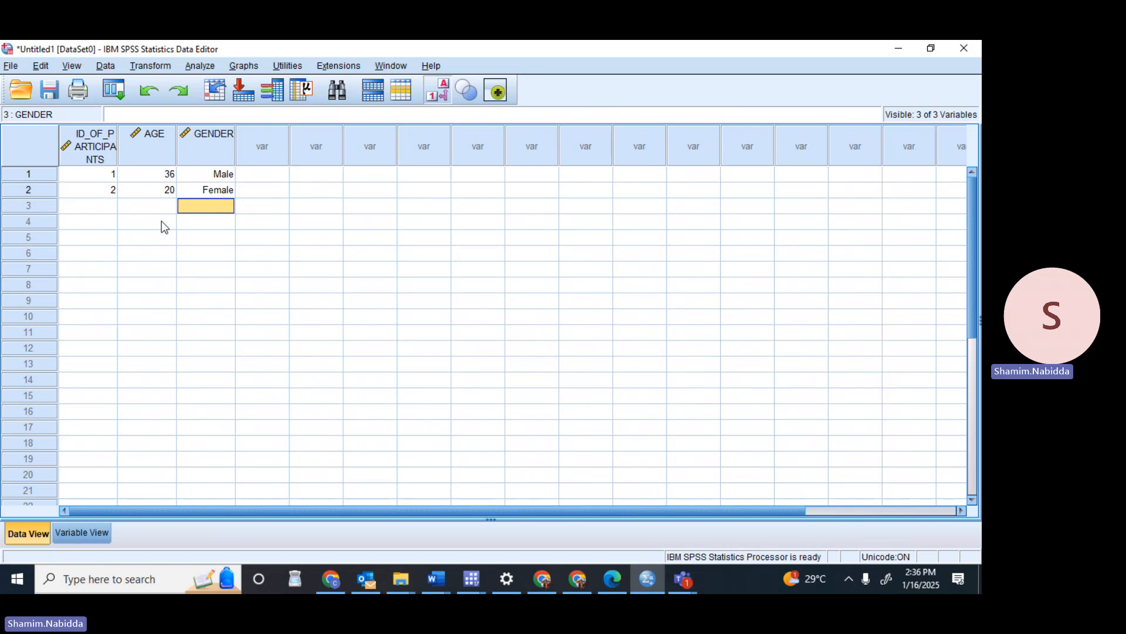
Enter the third case with participant ID 3, age 25 and gender code 2 for Male
left_click(109, 210)
type("3")
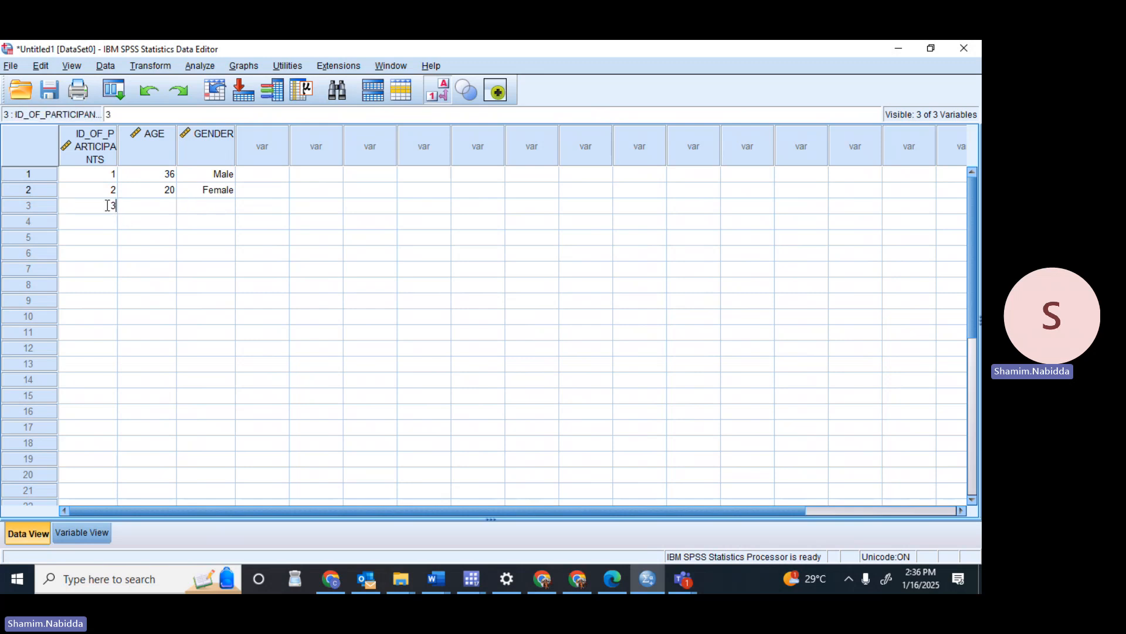
left_click(136, 205)
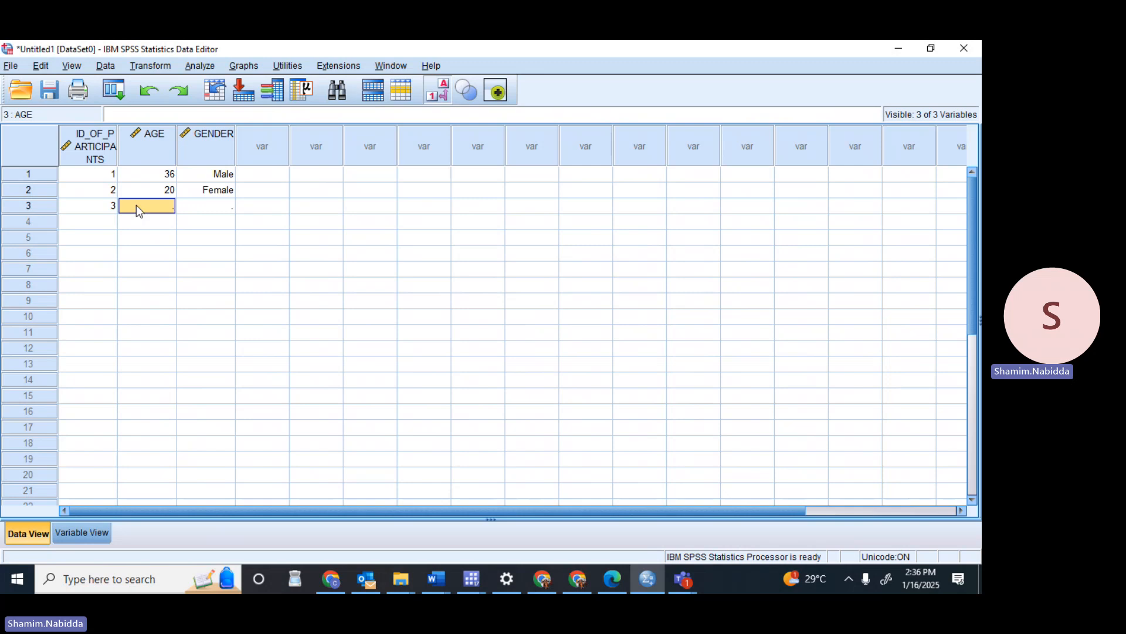
type("25")
left_click(197, 206)
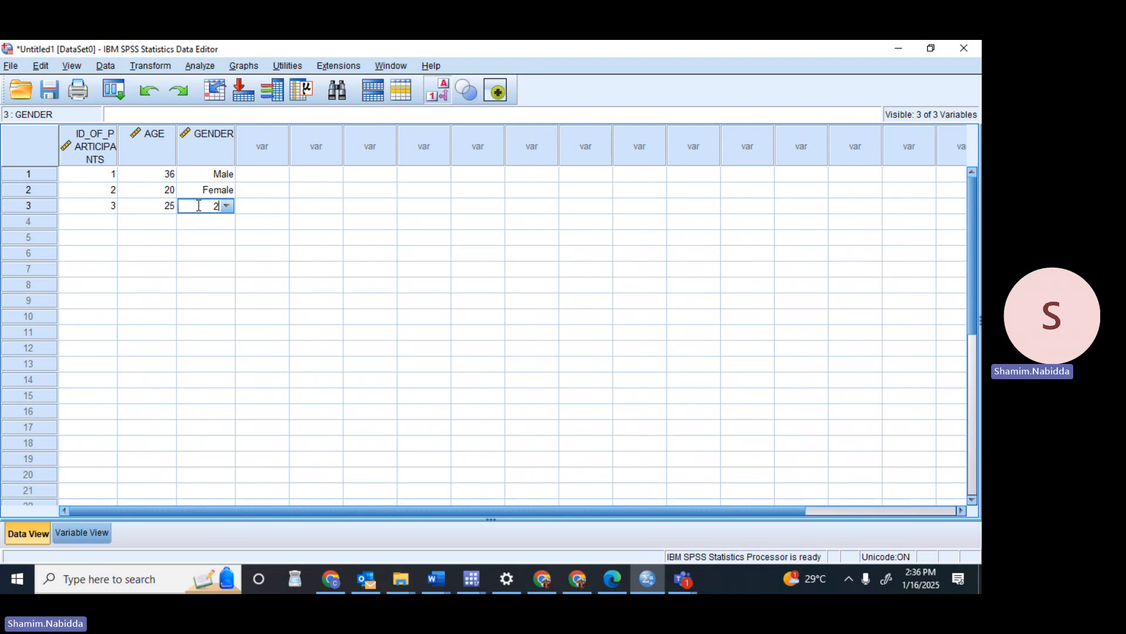
key("Return")
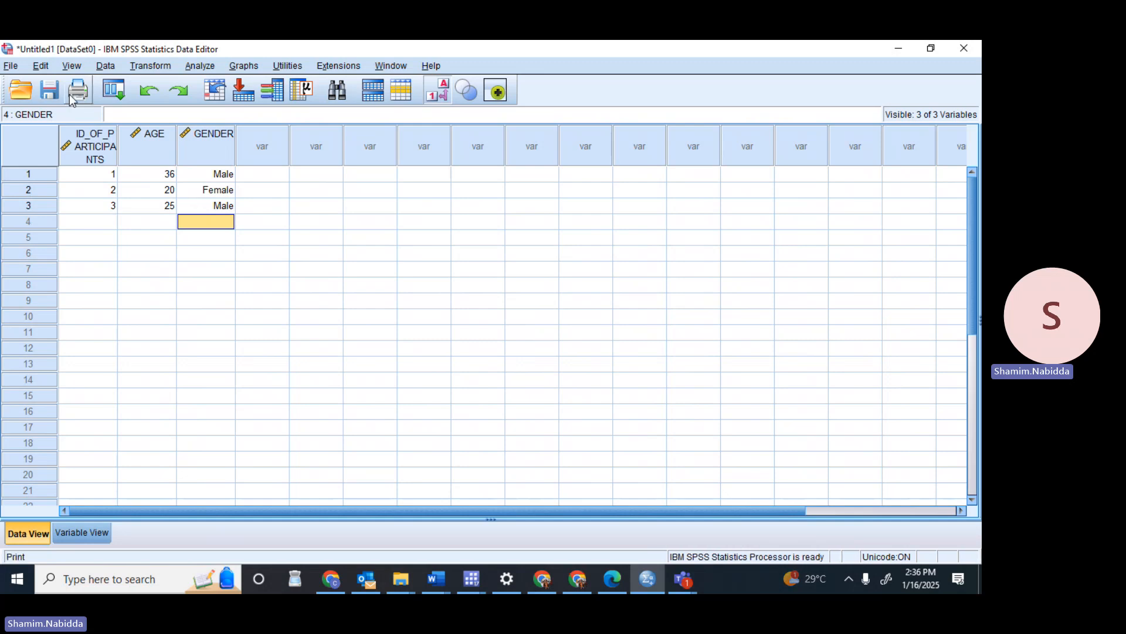
Start saving the dataset under a new name and choose the Desktop as the save location
left_click(10, 66)
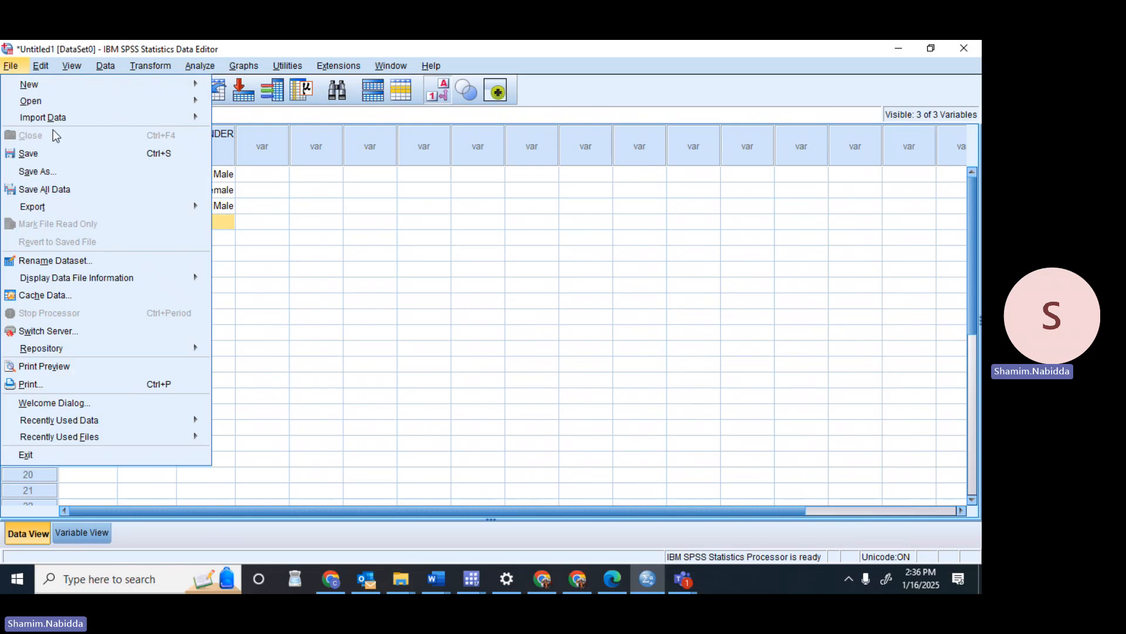
left_click(50, 175)
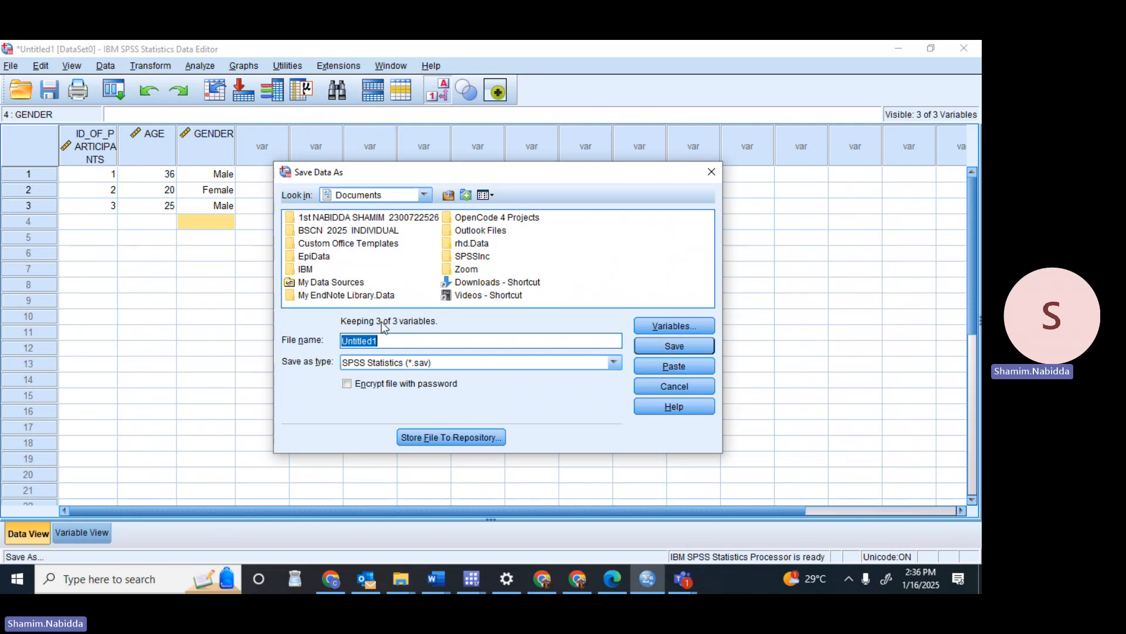
left_click(425, 195)
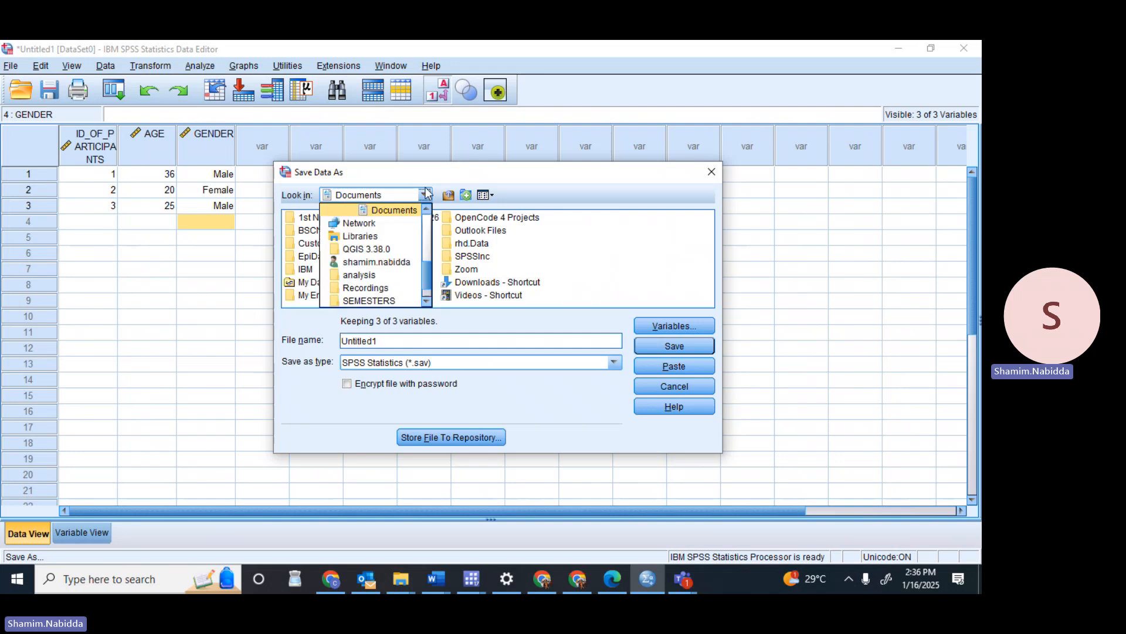
left_click(428, 302)
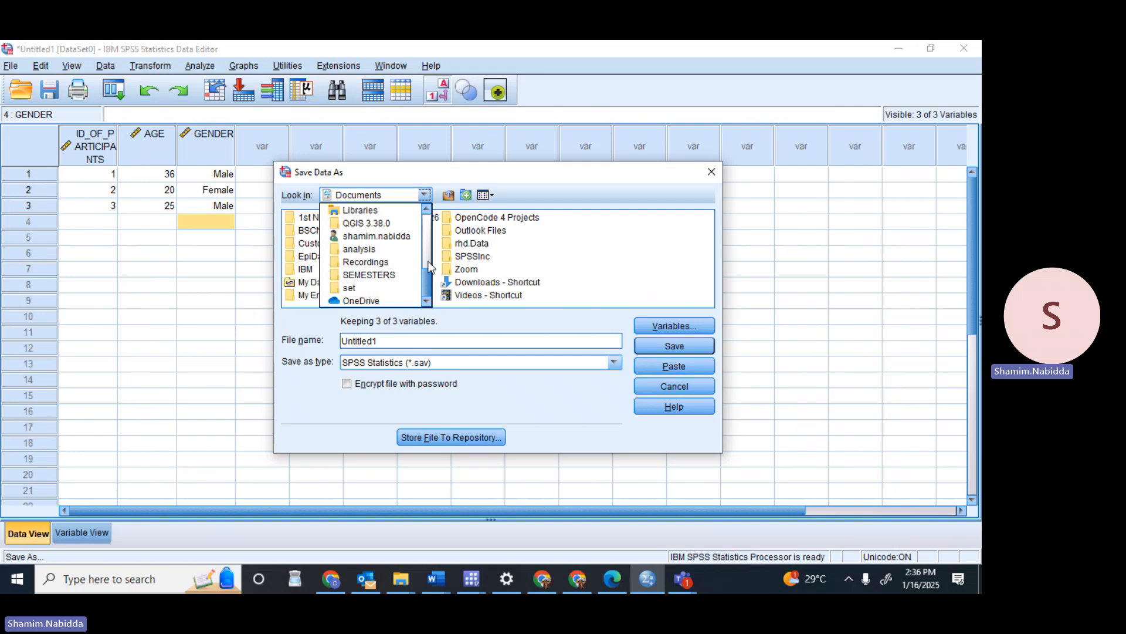
left_click(426, 231)
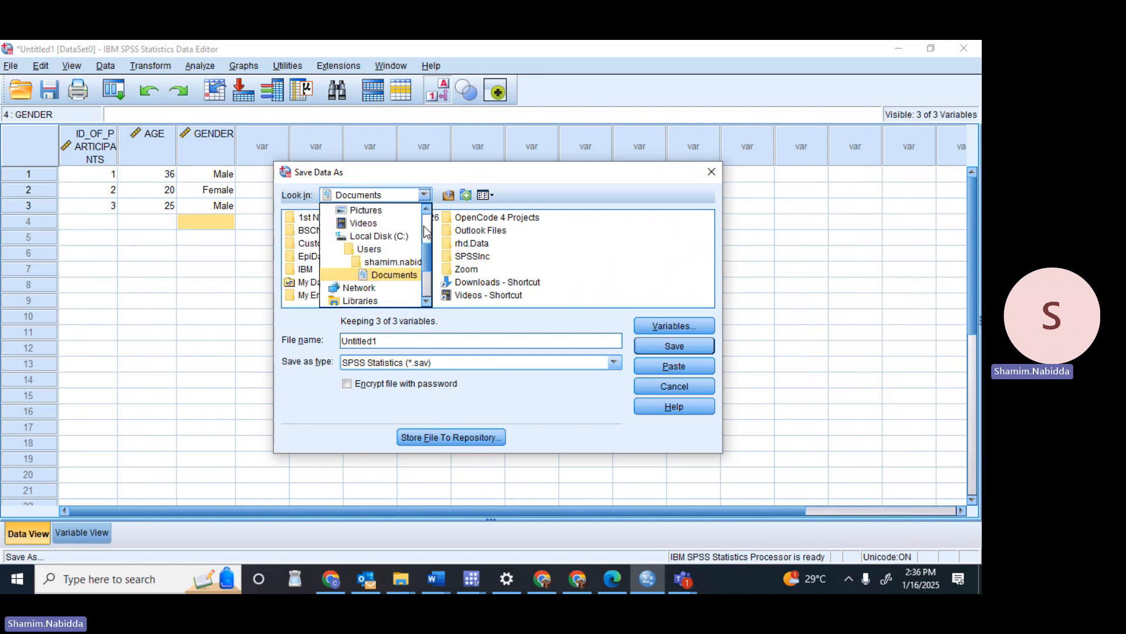
scroll(426, 231, "up", 1)
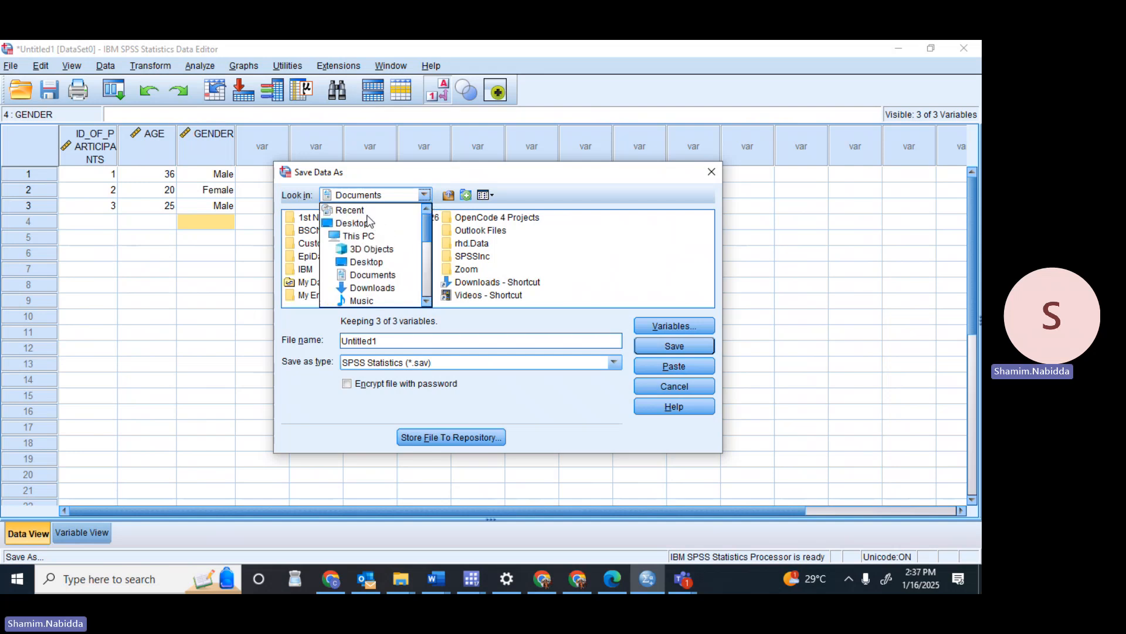
left_click(368, 228)
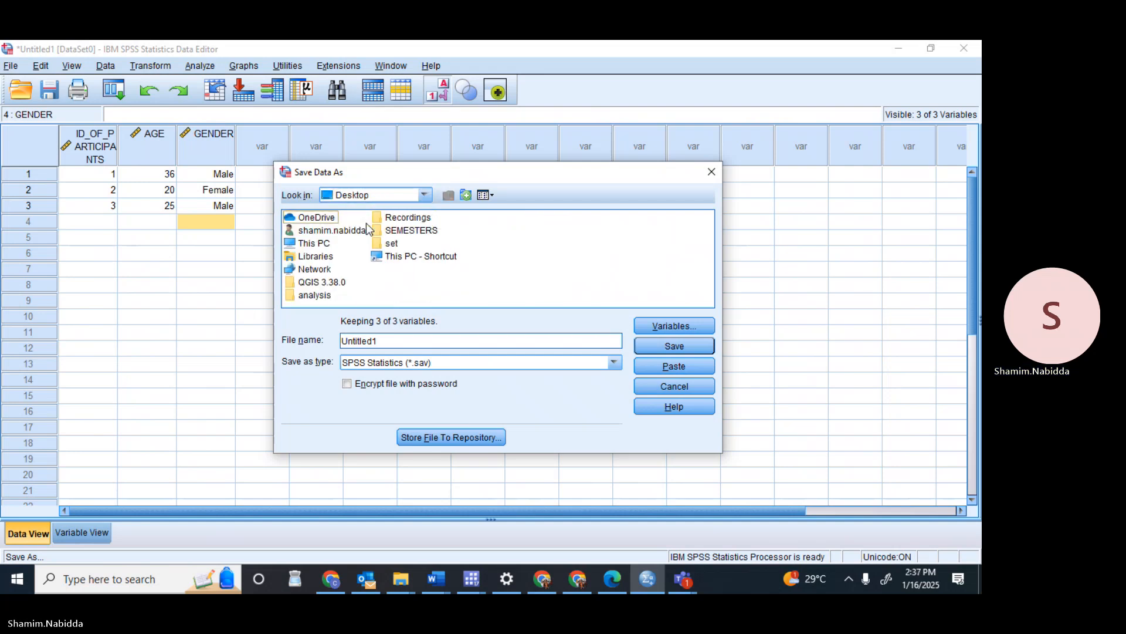
Name the data file YOUTUBE and save it in SPSS Statistics (*.sav) format
left_click(388, 340)
key("BackSpace")
key("BackSpace")
key("BackSpace")
key("BackSpace")
key("BackSpace")
key("BackSpace")
key("BackSpace")
key("BackSpace")
key("BackSpace")
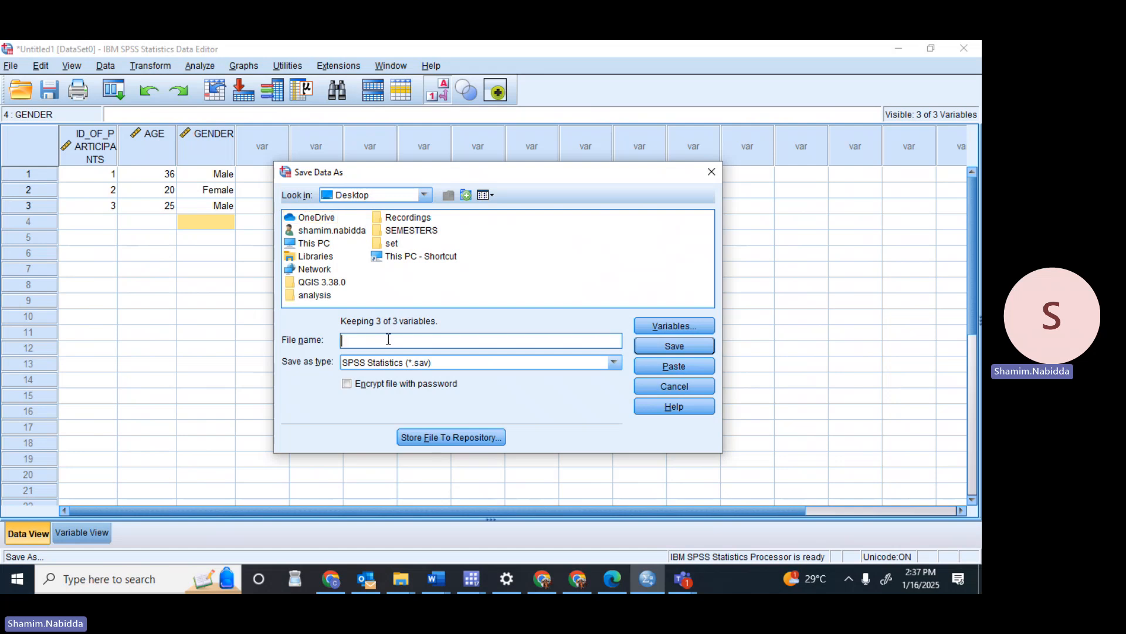
type("YOUTUBE")
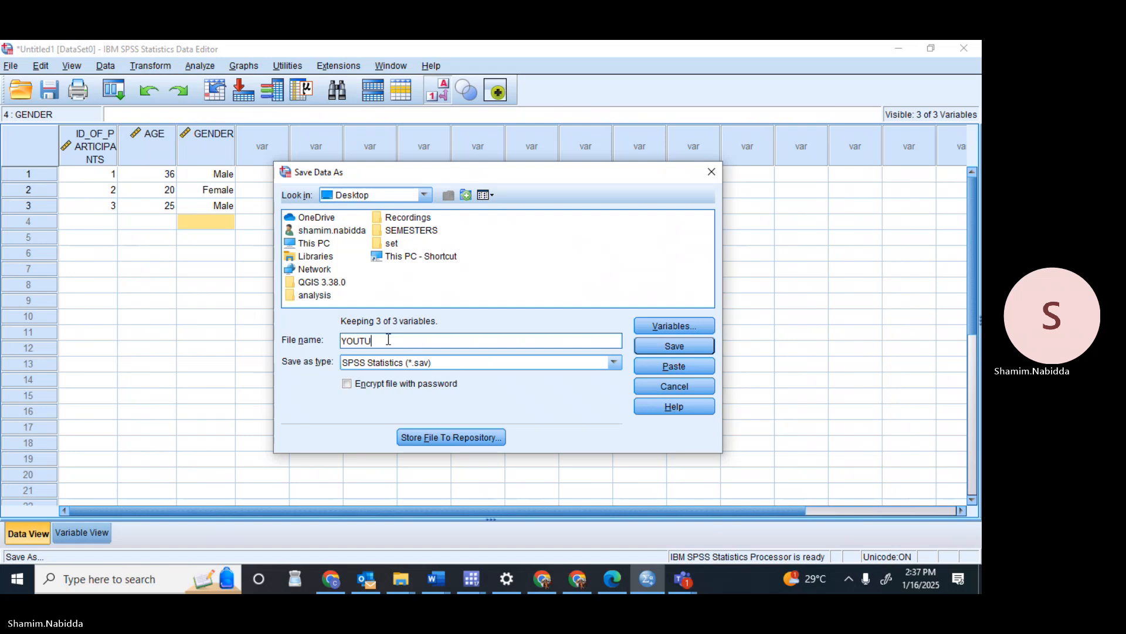
left_click(675, 346)
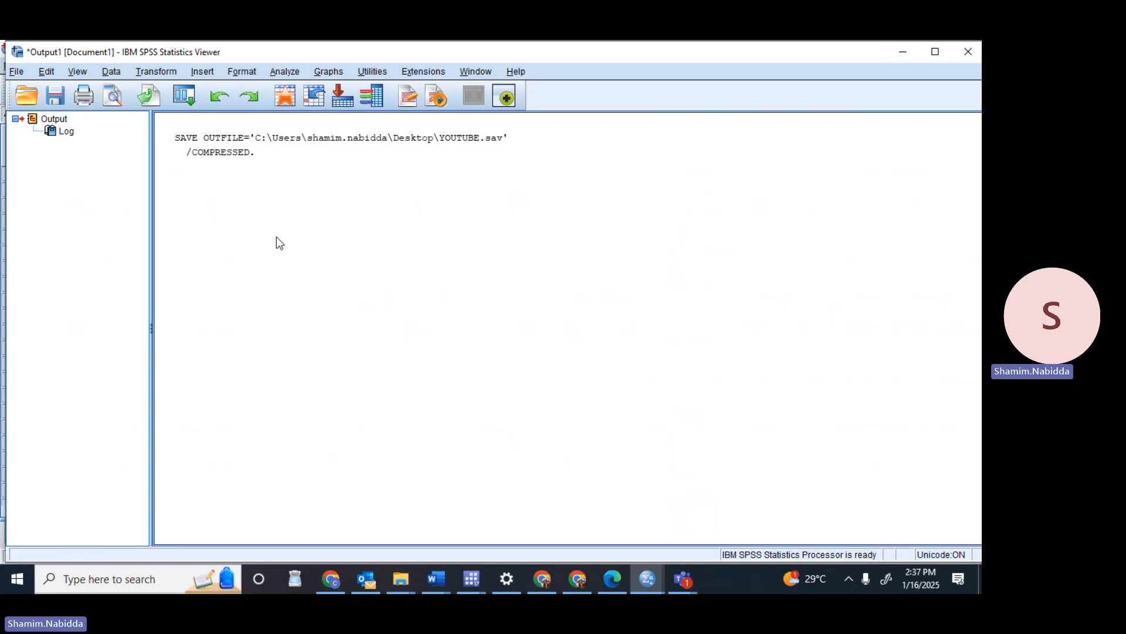
Run a Frequencies analysis on the gender variable with frequency tables displayed
left_click(79, 74)
left_click(290, 72)
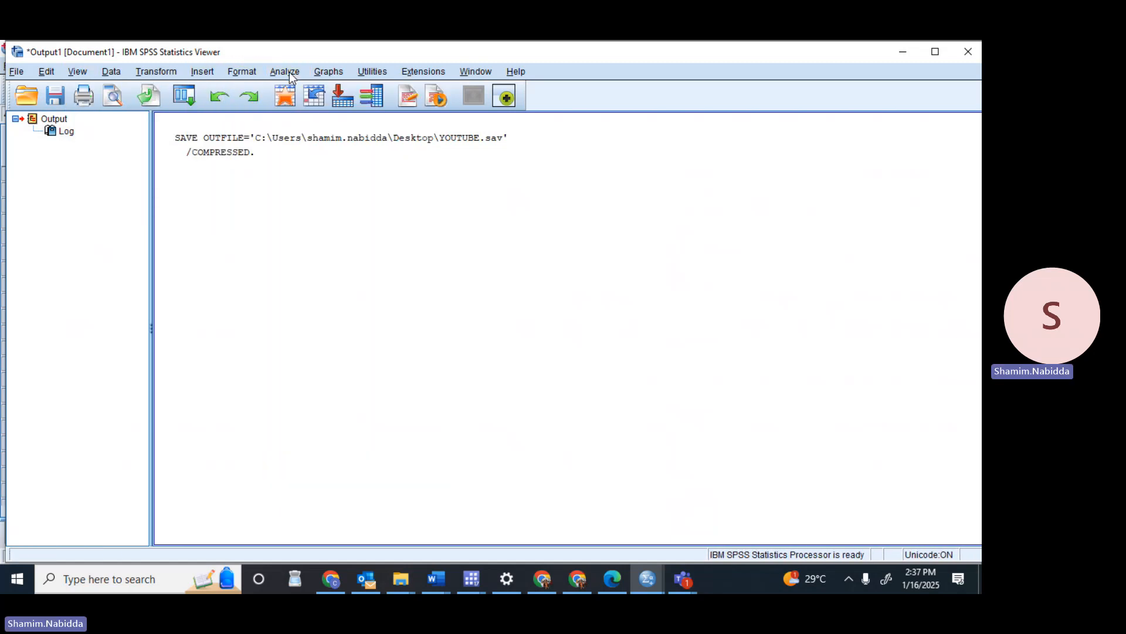
left_click(290, 72)
mouse_move(318, 111)
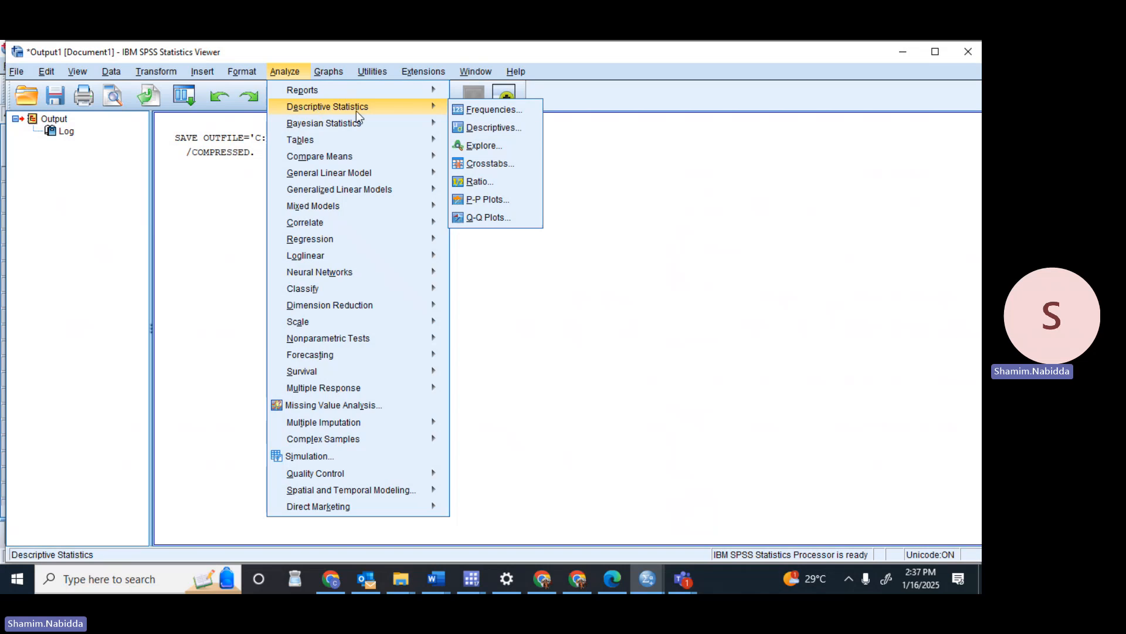
left_click(487, 110)
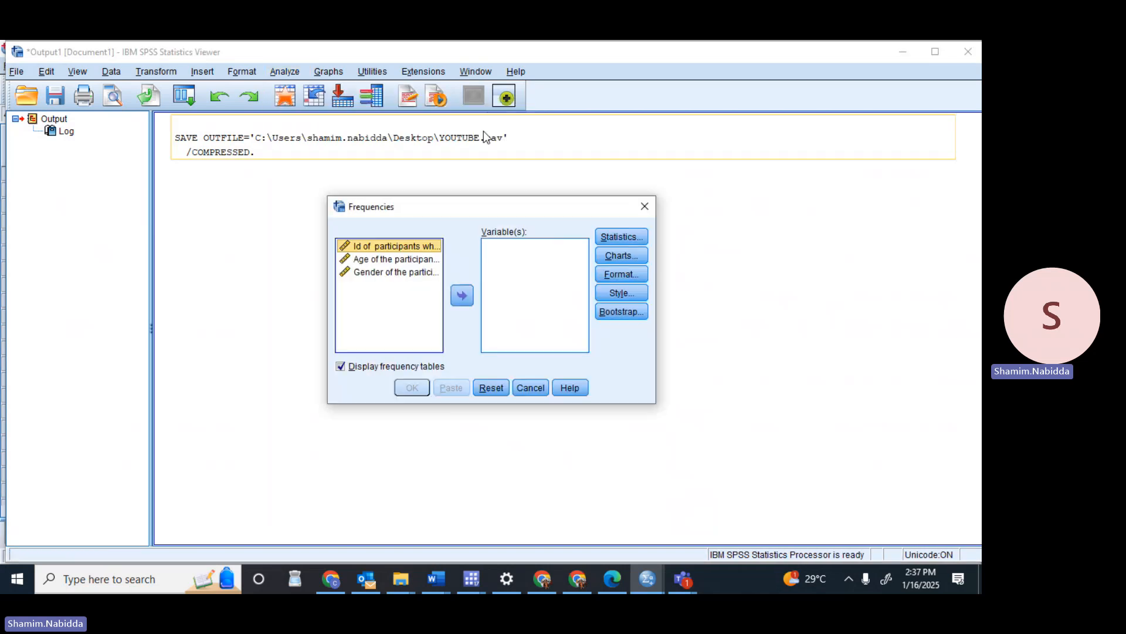
left_click(409, 274)
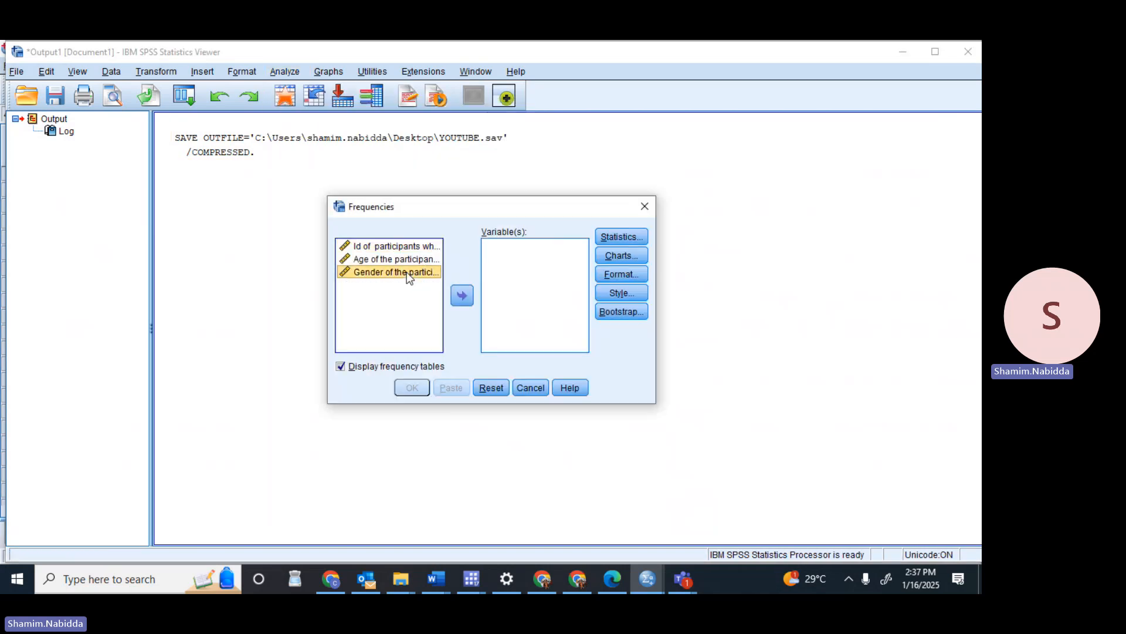
left_click(462, 296)
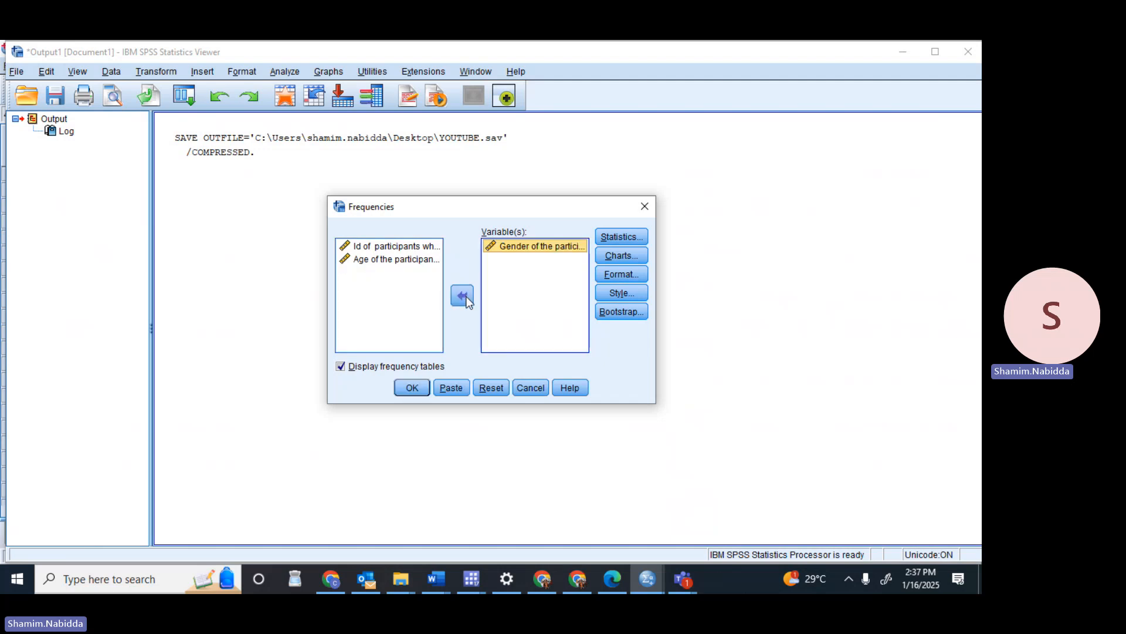
left_click(410, 387)
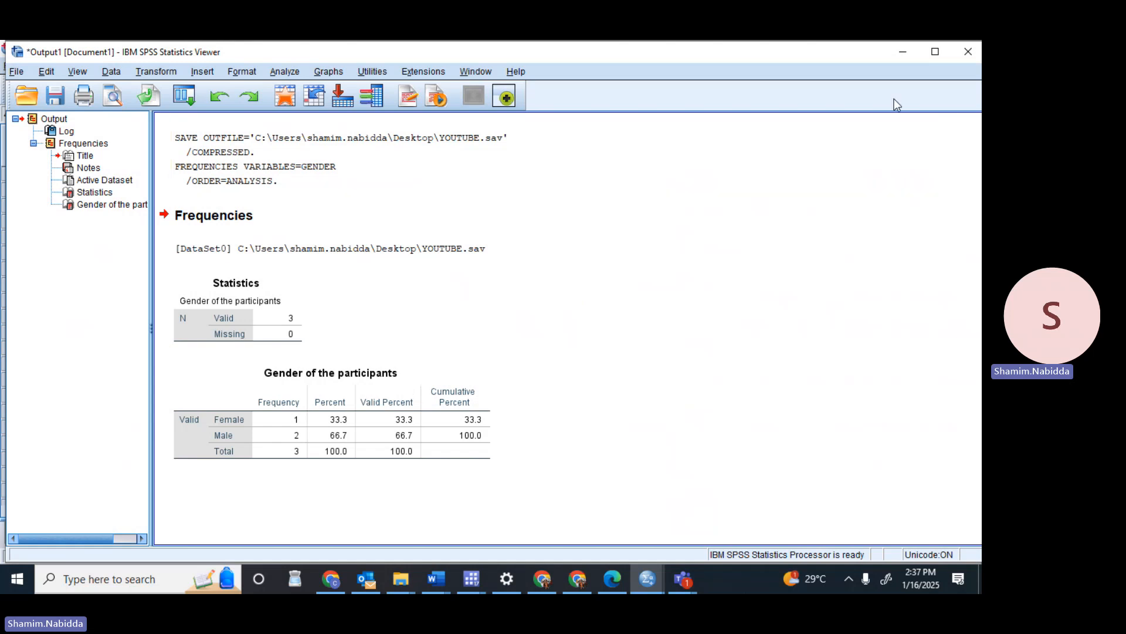
Close the output viewer without saving its contents, and close the YOUTUBE dataset, saving its changes
left_click(968, 51)
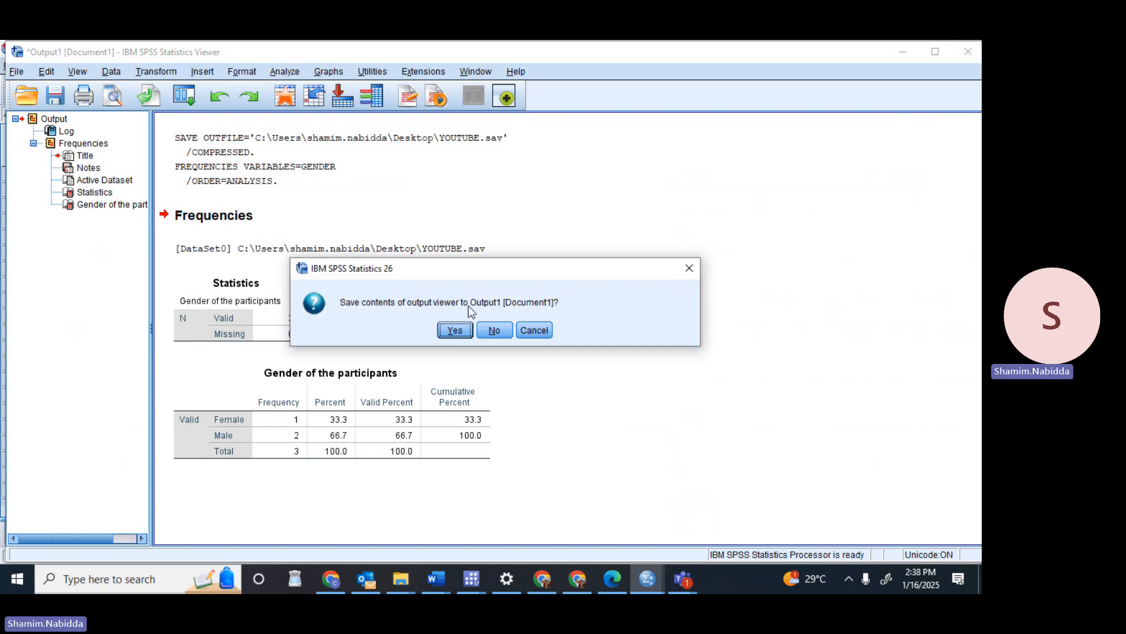
left_click(500, 332)
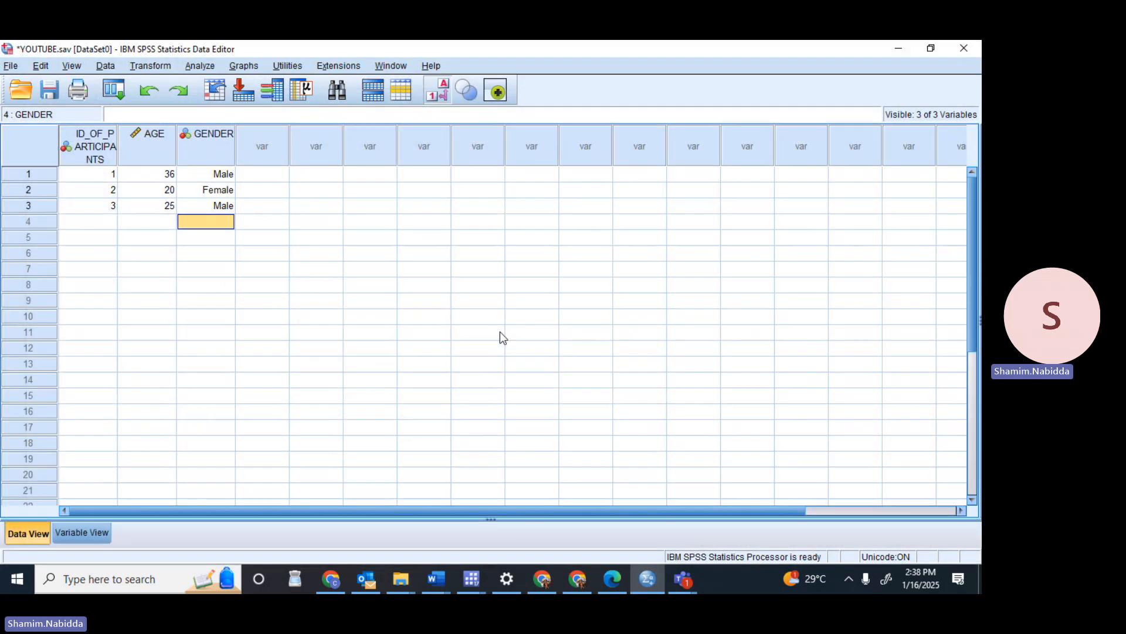
left_click(965, 49)
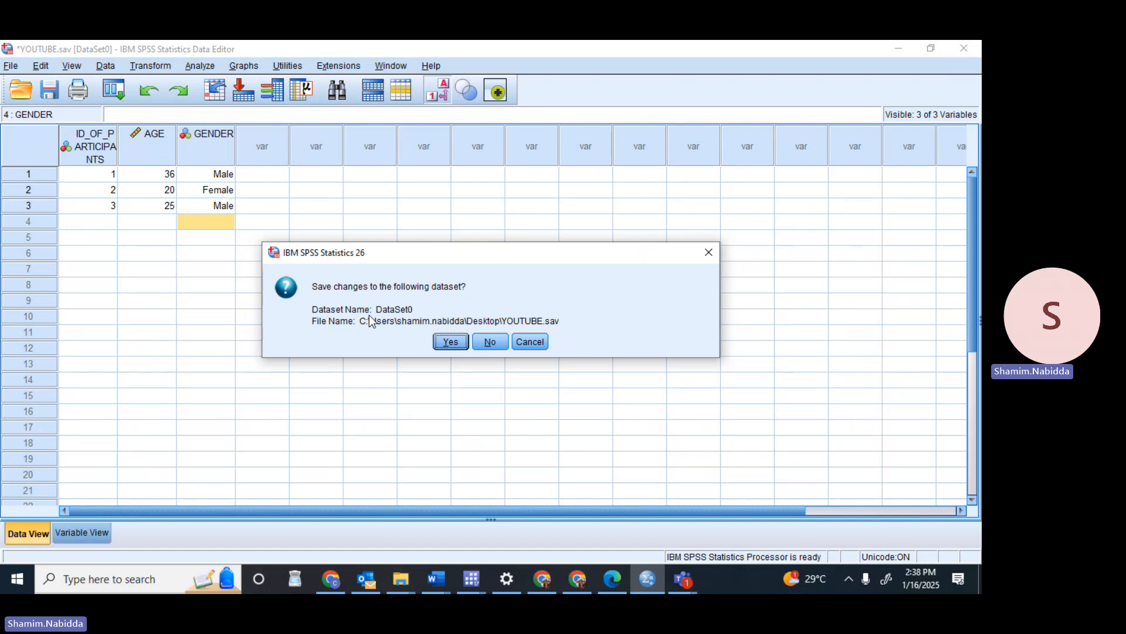
left_click(460, 344)
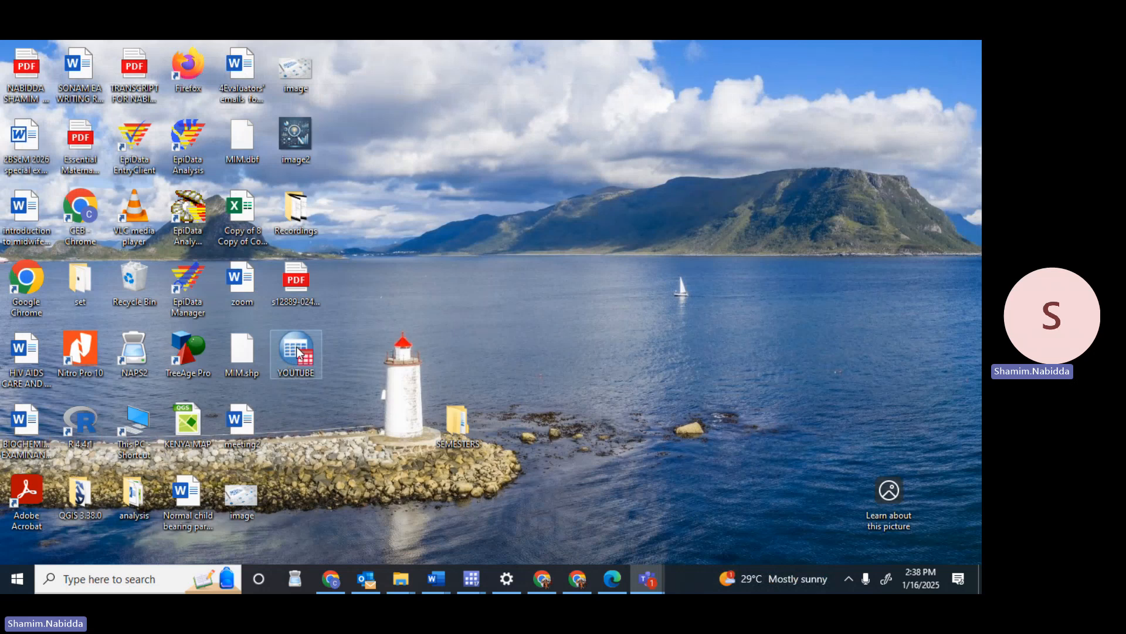
Reopen the saved YOUTUBE dataset from the desktop and examine its variable definitions
double_click(298, 352)
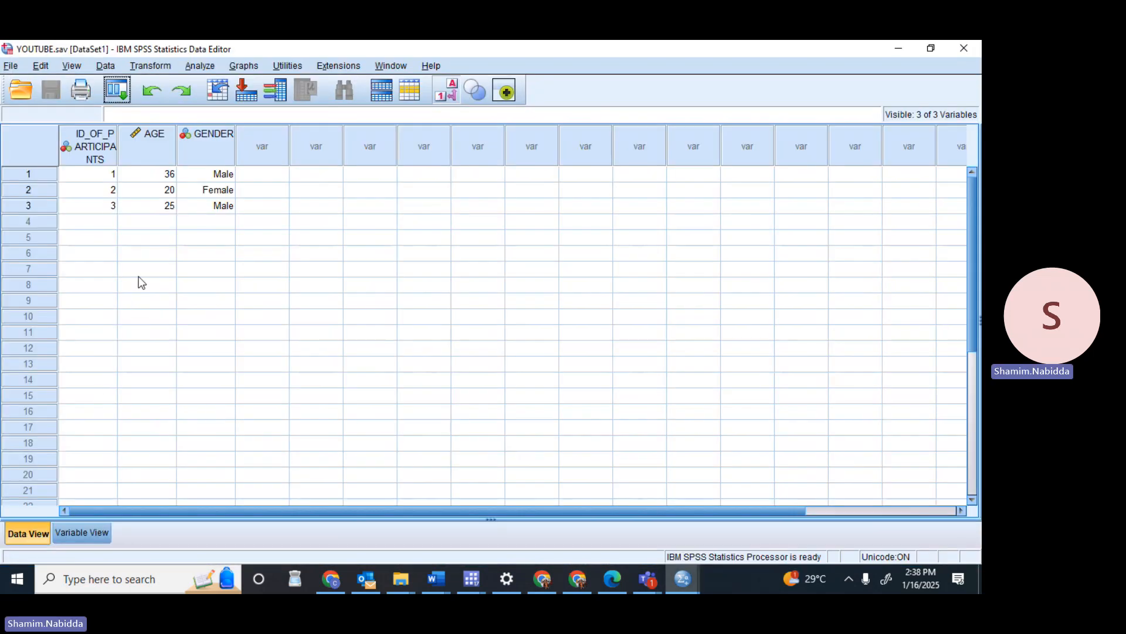
left_click(89, 534)
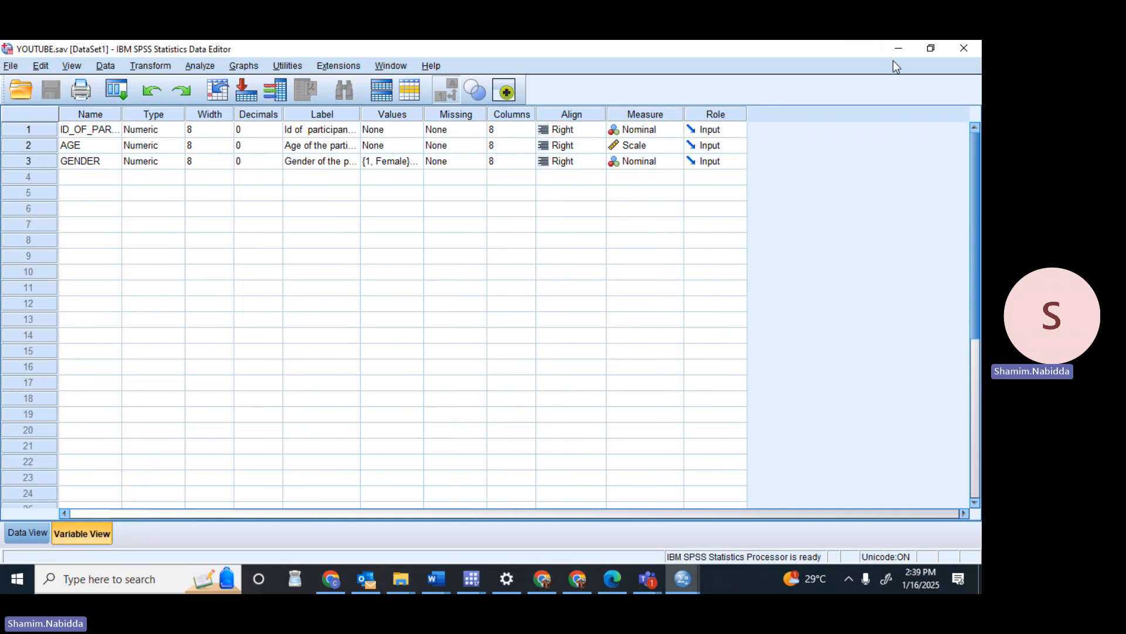
left_click(571, 61)
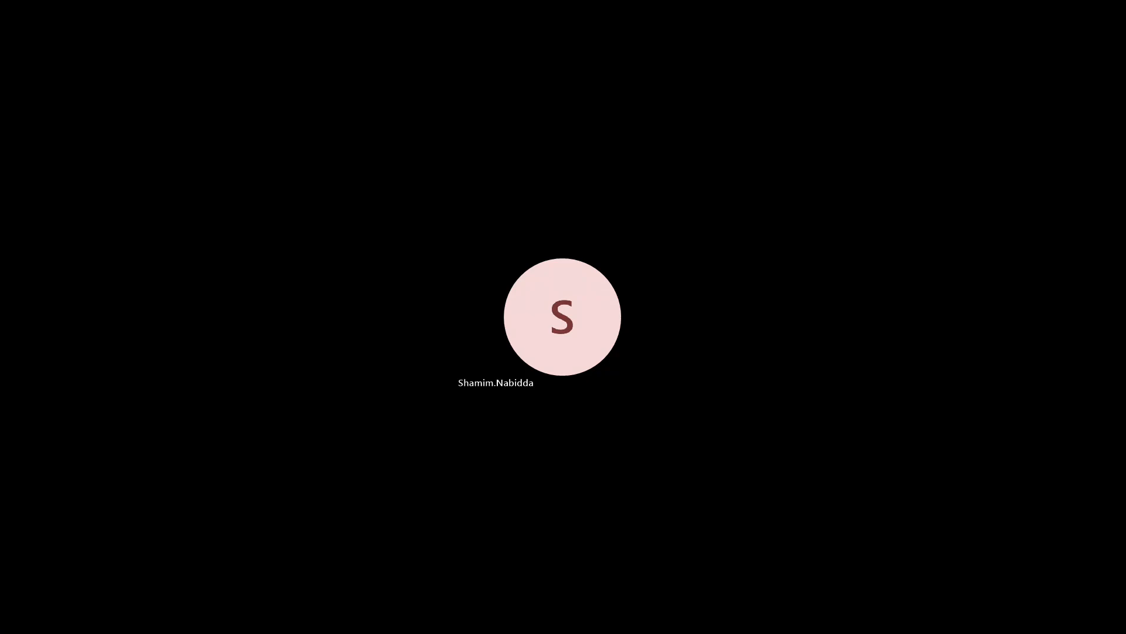